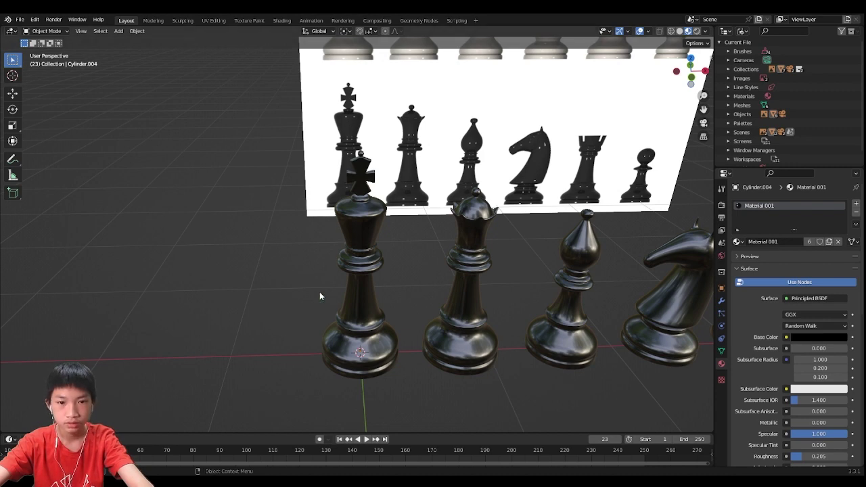
Step: Inspect the black chess pieces from side, top and angled views, leaving the king in place
scroll(322, 292, down, 5)
middle_drag(323, 291, 349, 323)
scroll(349, 324, up, 4)
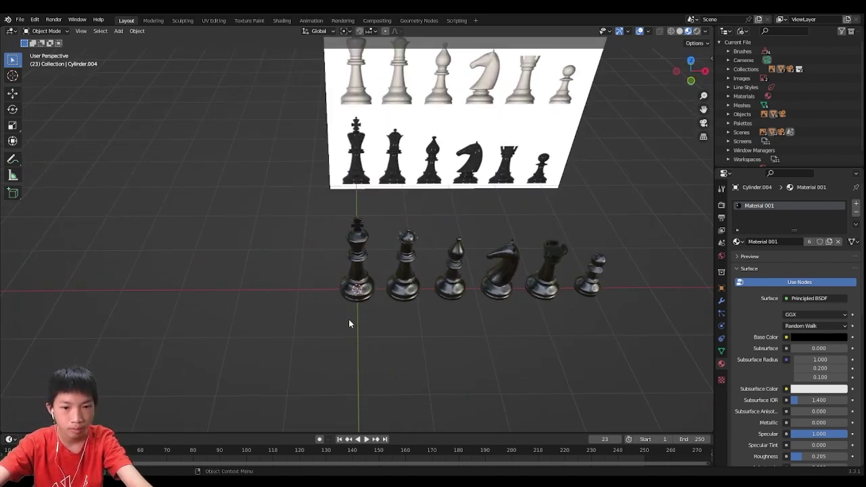
scroll(348, 318, up, 3)
scroll(348, 319, down, 3)
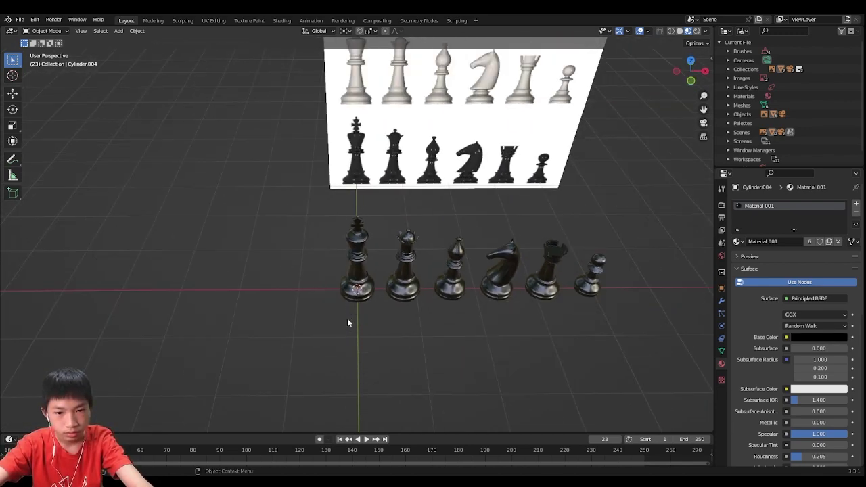
scroll(343, 303, up, 2)
click(356, 299)
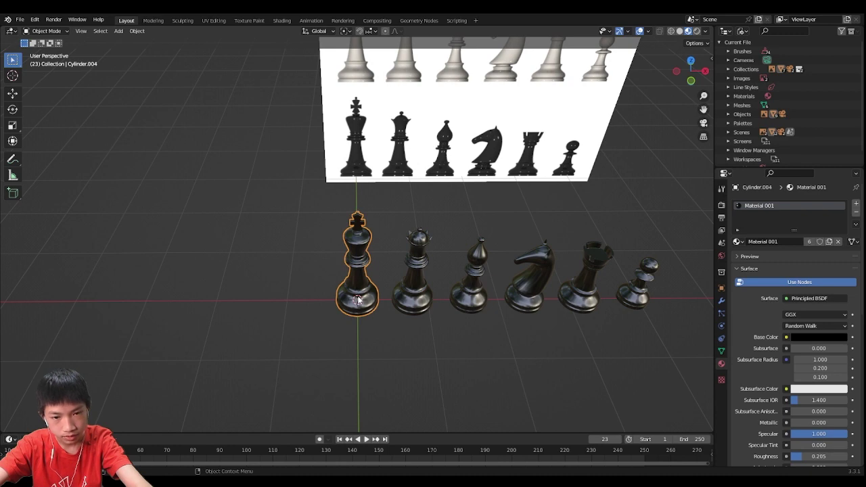
middle_drag(357, 300, 548, 163)
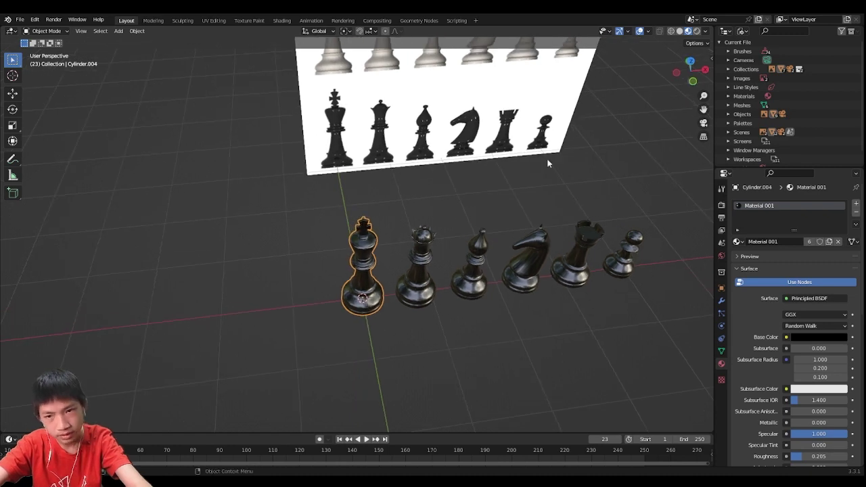
click(689, 61)
scroll(481, 140, up, 3)
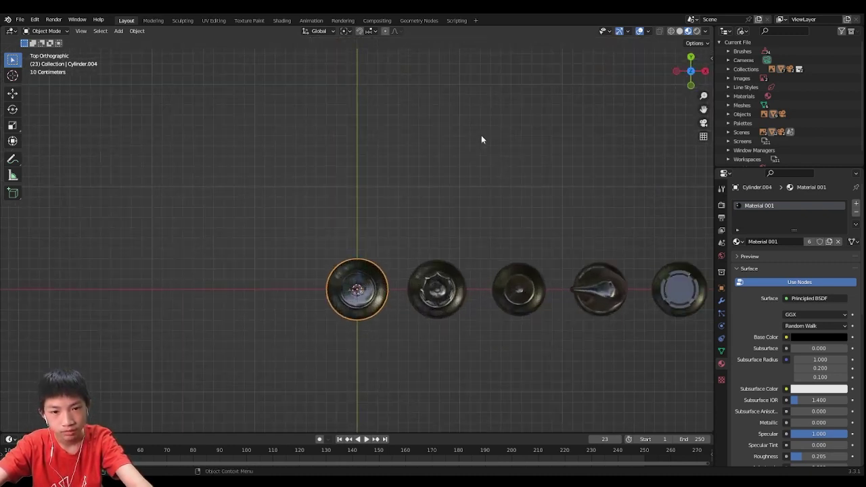
scroll(481, 140, down, 8)
scroll(413, 220, up, 7)
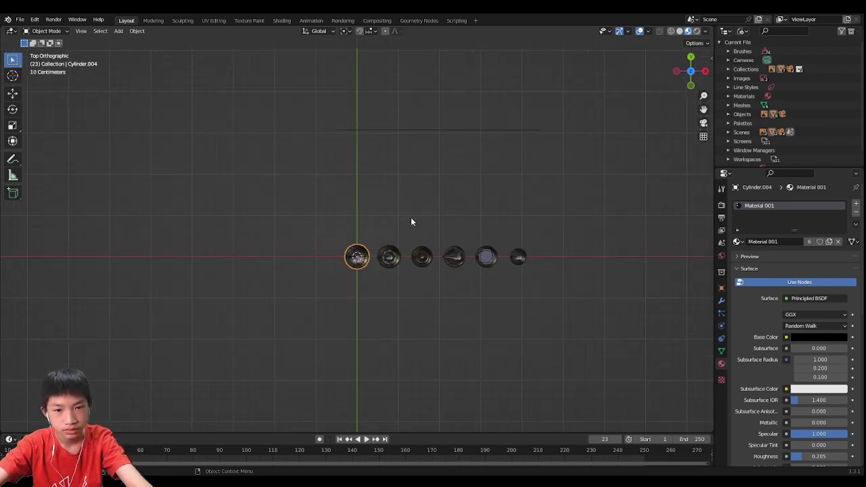
key(g)
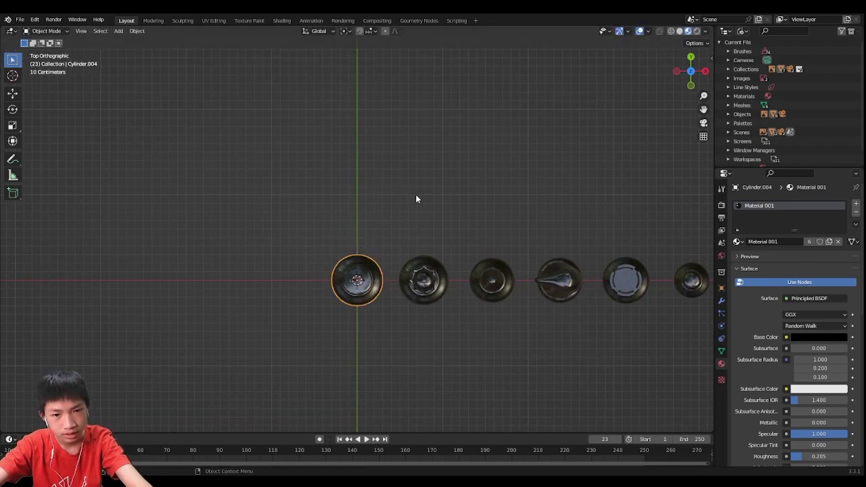
key(Escape)
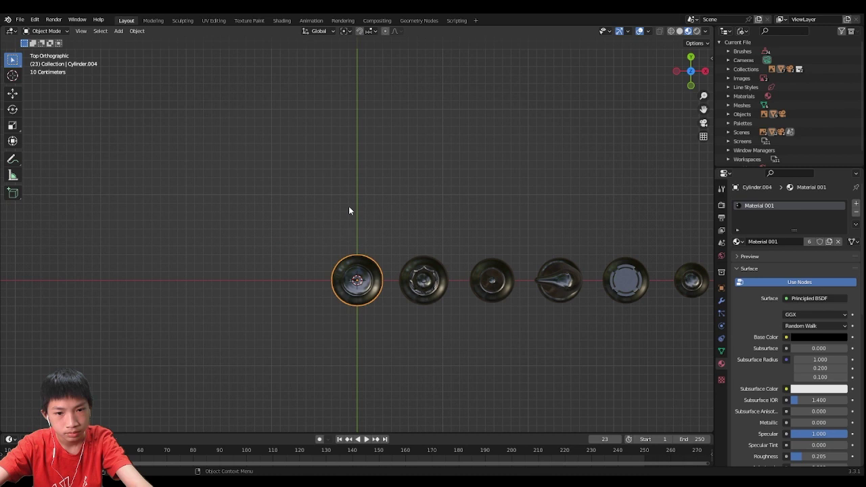
middle_drag(306, 216, 338, 255)
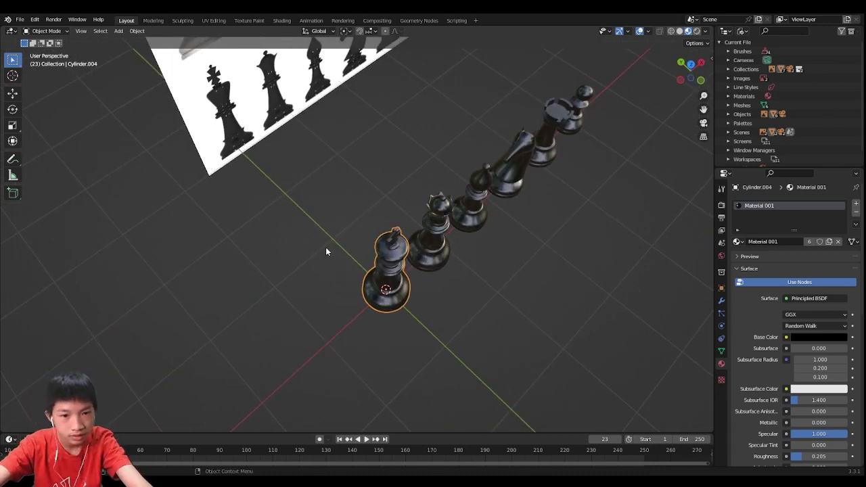
middle_drag(361, 216, 290, 179)
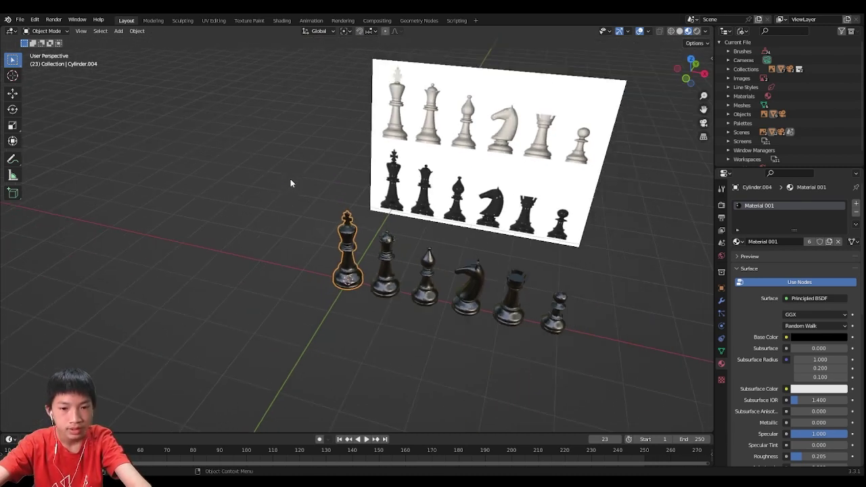
Step: Add a cube at the origin and scale it up 4 times
key(shift+a)
mouse_move(291, 190)
click(359, 201)
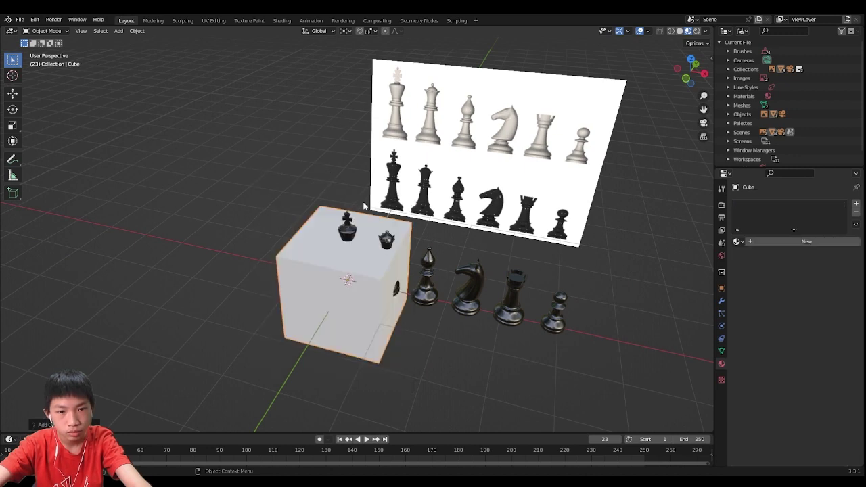
middle_drag(400, 222, 367, 284)
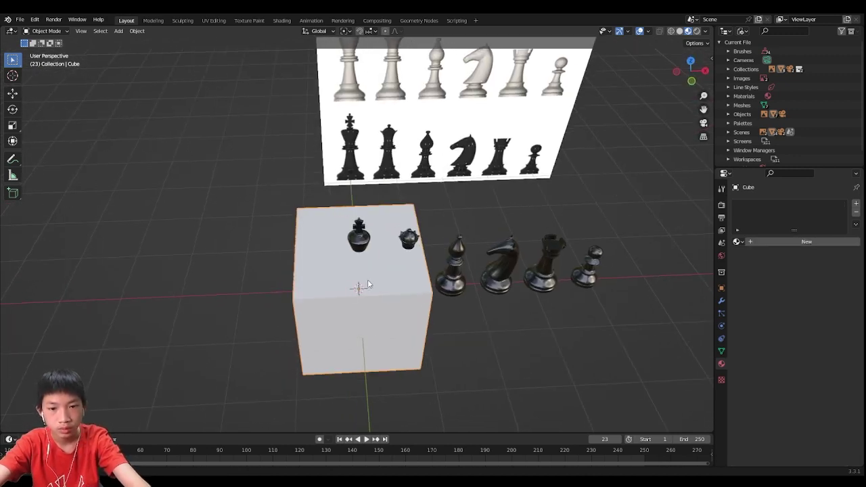
scroll(347, 276, down, 2)
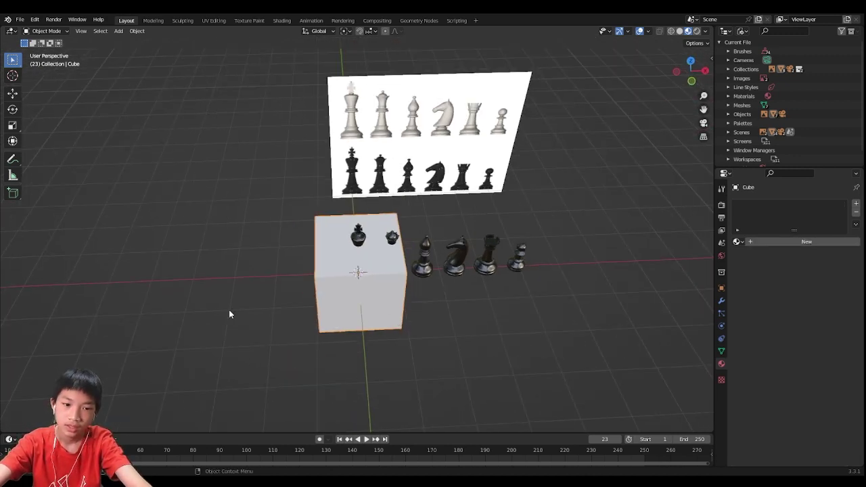
scroll(314, 282, down, 1)
middle_drag(314, 282, 414, 277)
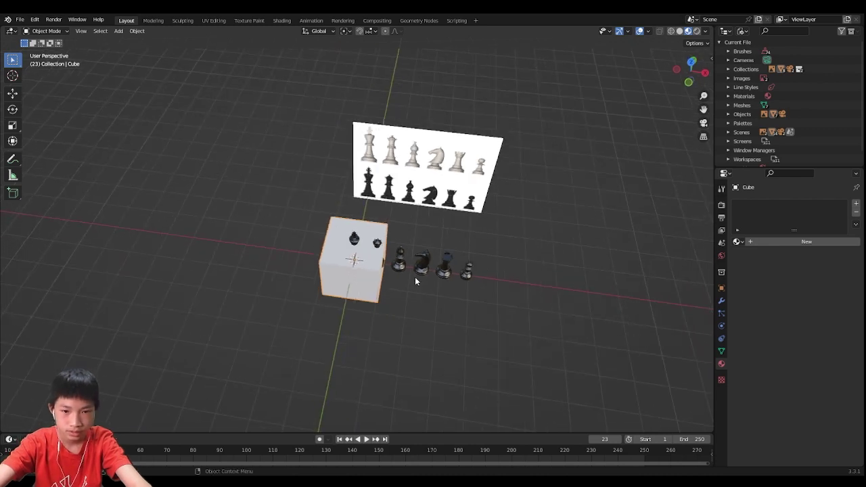
key(s)
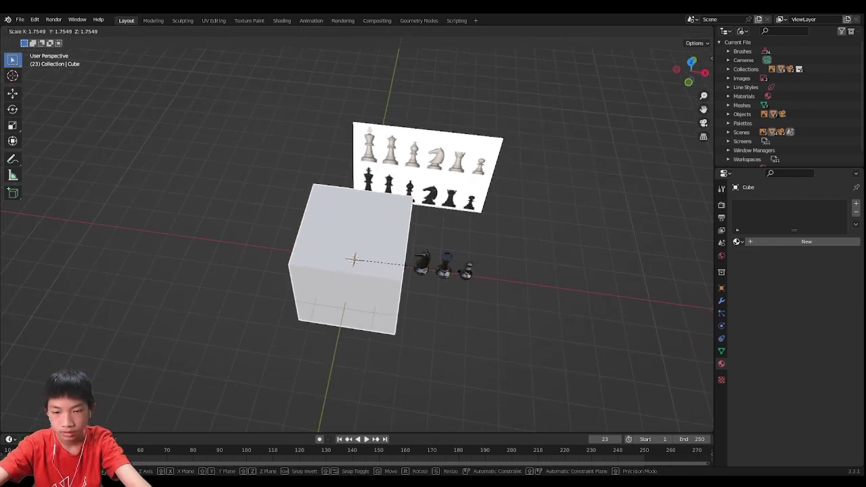
text(4)
key(Return)
Step: Flatten the cube along Z into a thin slab beneath the pieces
middle_drag(471, 264, 504, 218)
key(s)
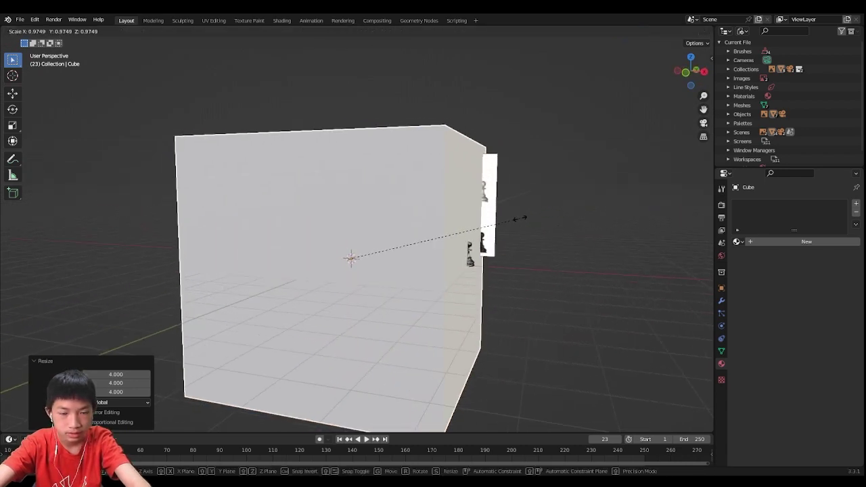
key(z)
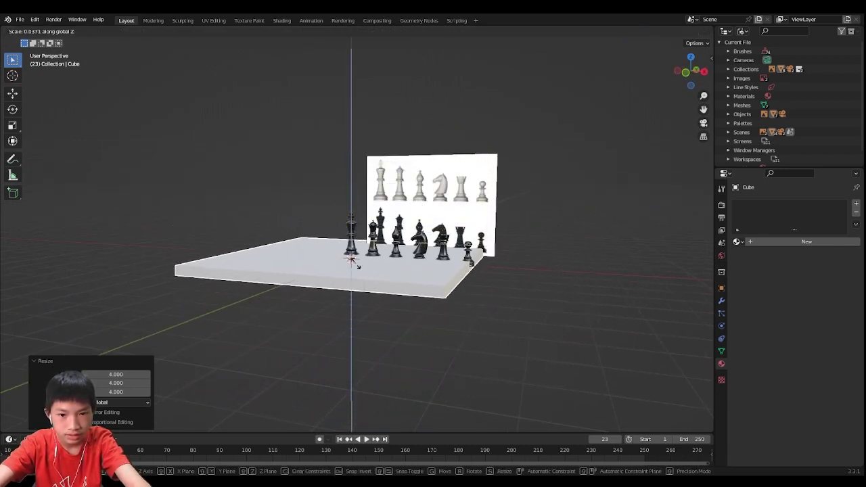
click(351, 265)
middle_drag(369, 260, 488, 256)
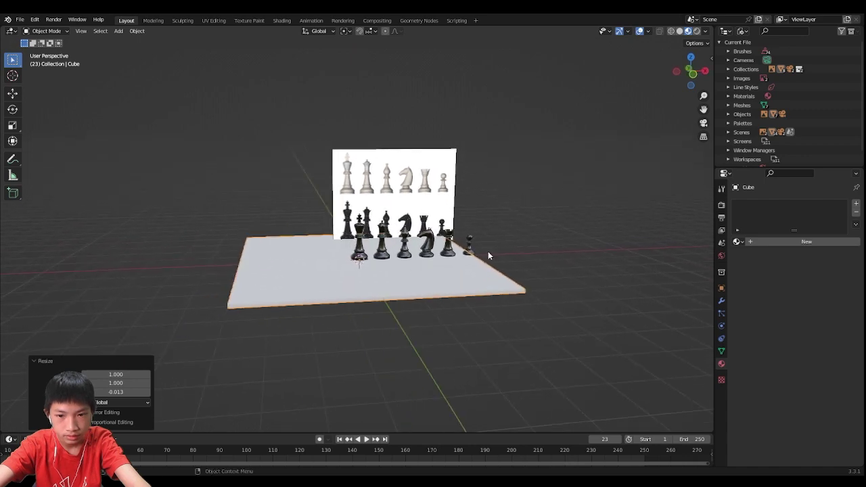
key(s)
key(z)
click(538, 223)
middle_drag(541, 222, 486, 256)
Step: Give the floor slab a new Principled BSDF material with a white base colour
click(567, 281)
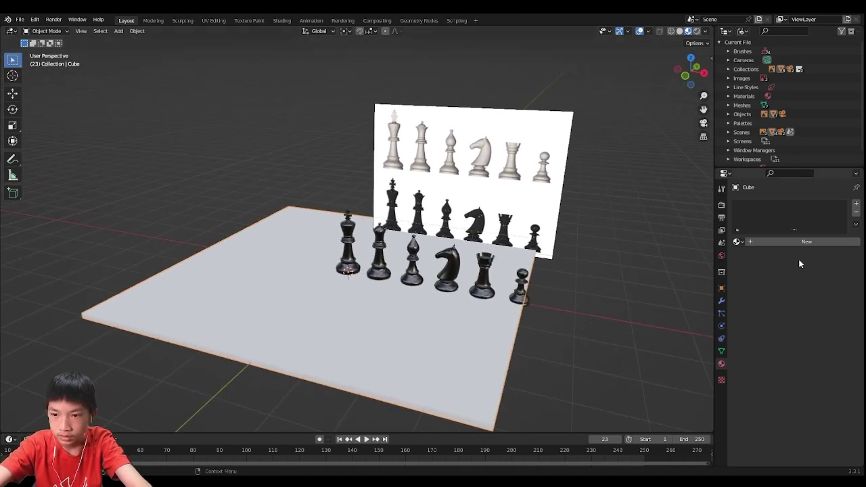
click(766, 243)
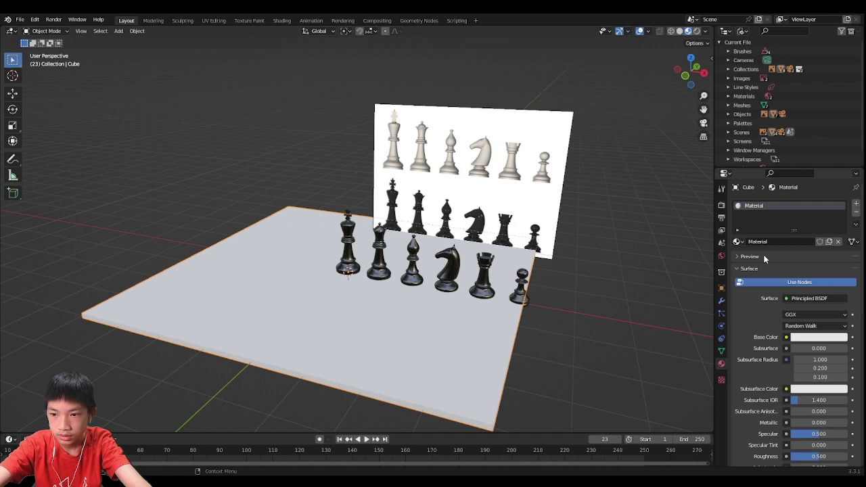
click(786, 337)
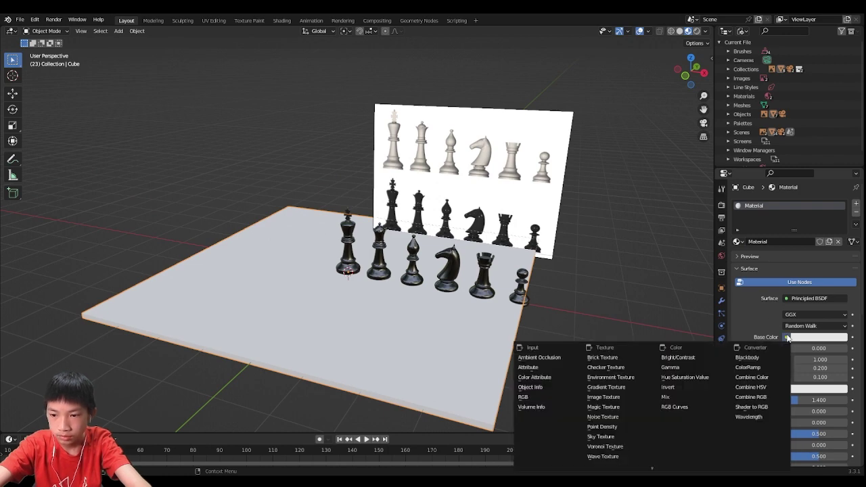
middle_drag(465, 352, 393, 324)
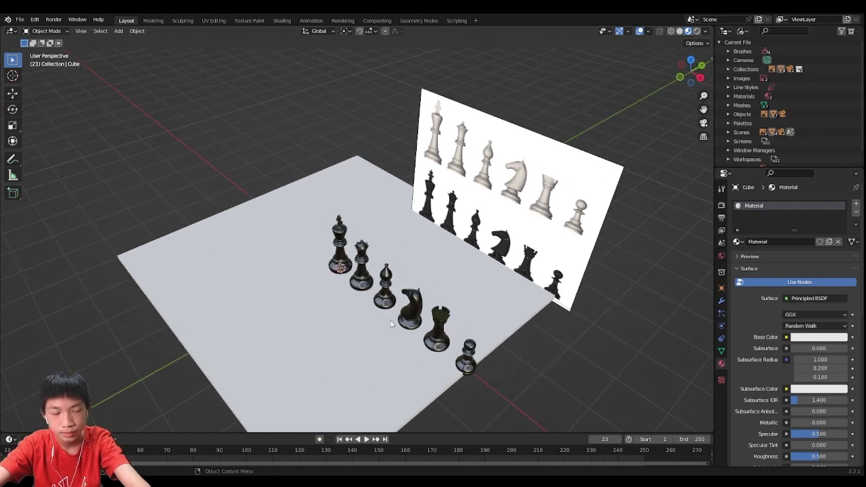
key(Tab)
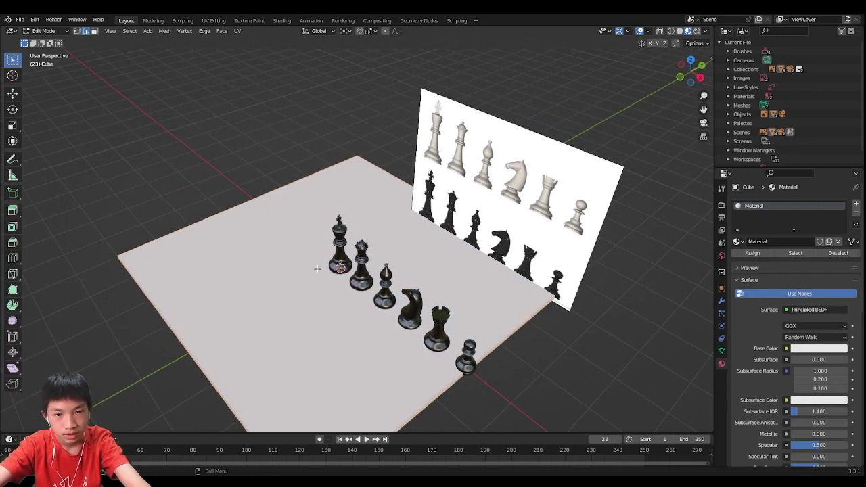
key(Tab)
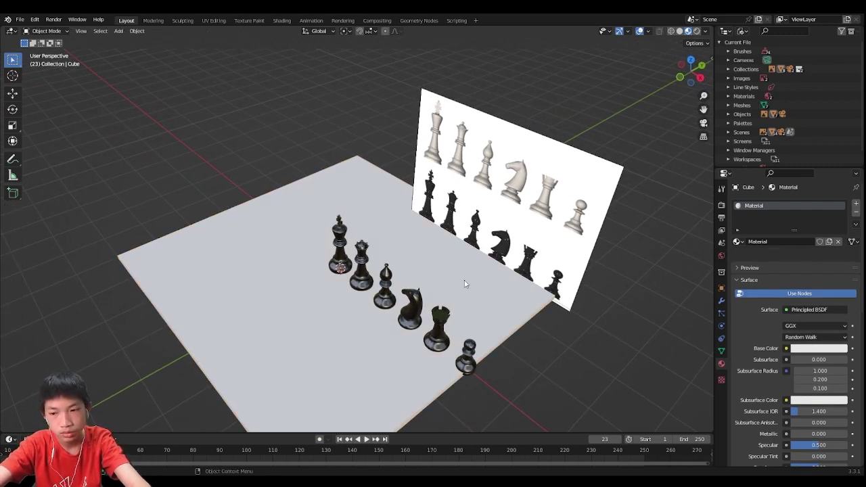
mouse_move(443, 255)
middle_down()
mouse_move(464, 257)
mouse_move(458, 264)
middle_up()
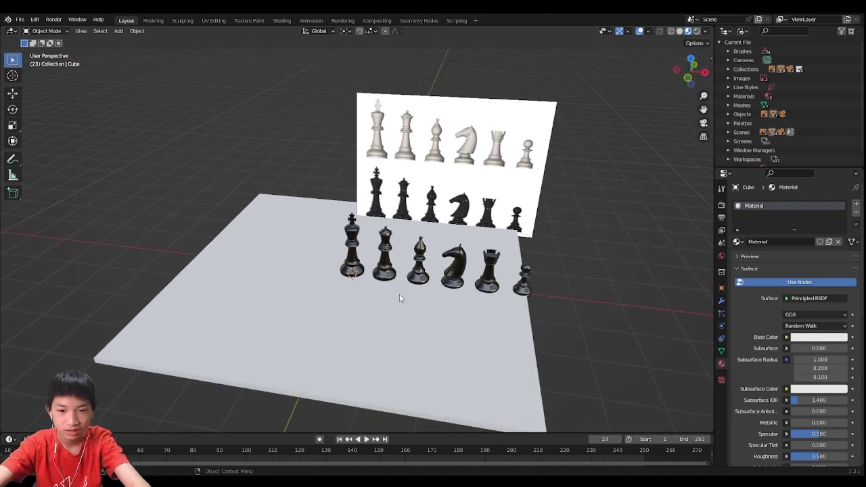
scroll(399, 298, down, 2)
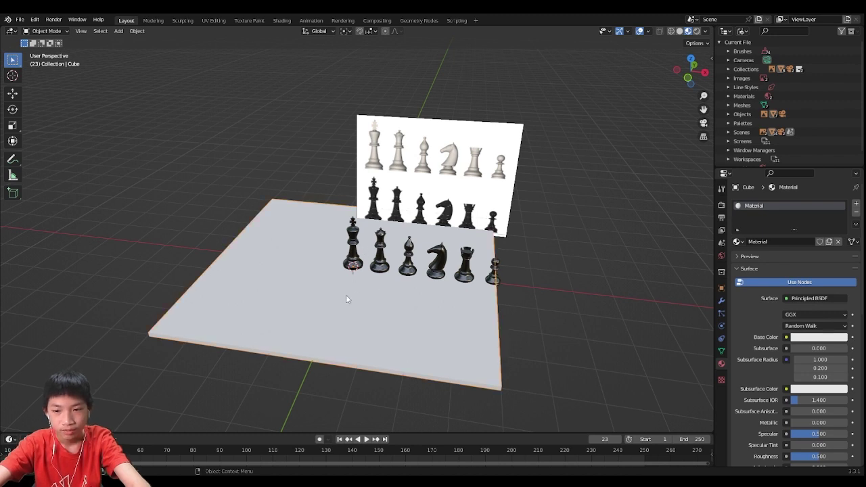
scroll(346, 299, down, 1)
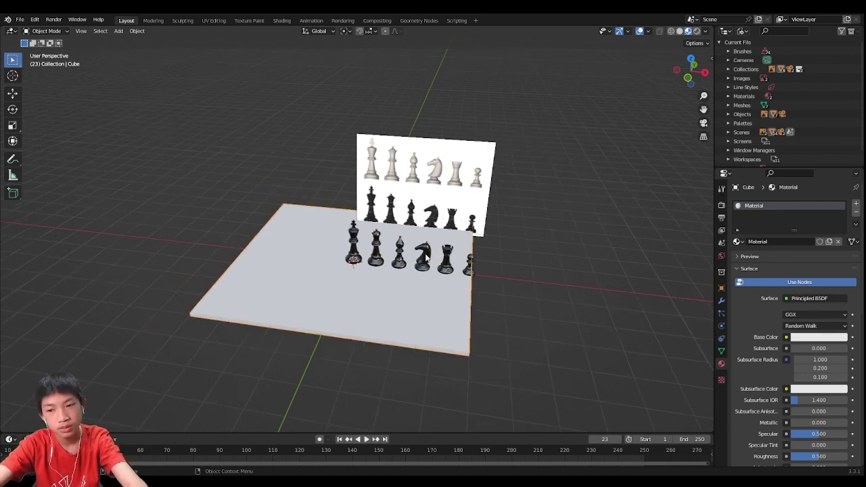
click(786, 337)
key(Escape)
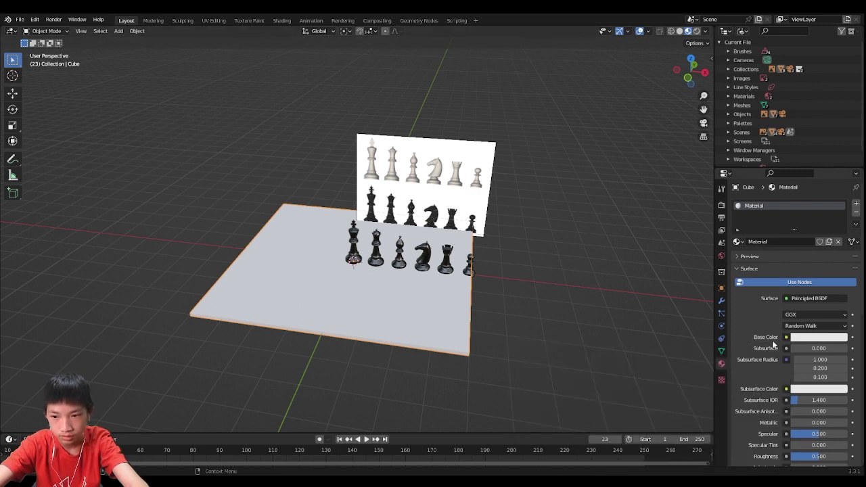
Step: Drive the slab's base colour with a Checker Texture
click(785, 337)
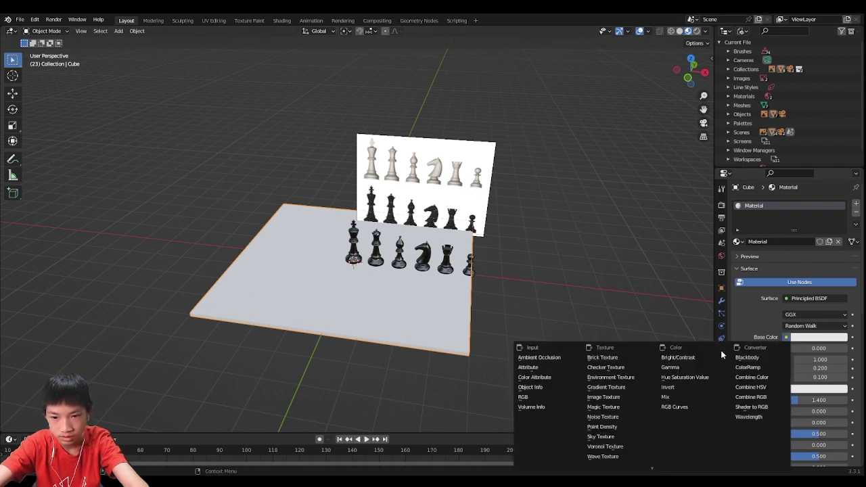
click(616, 368)
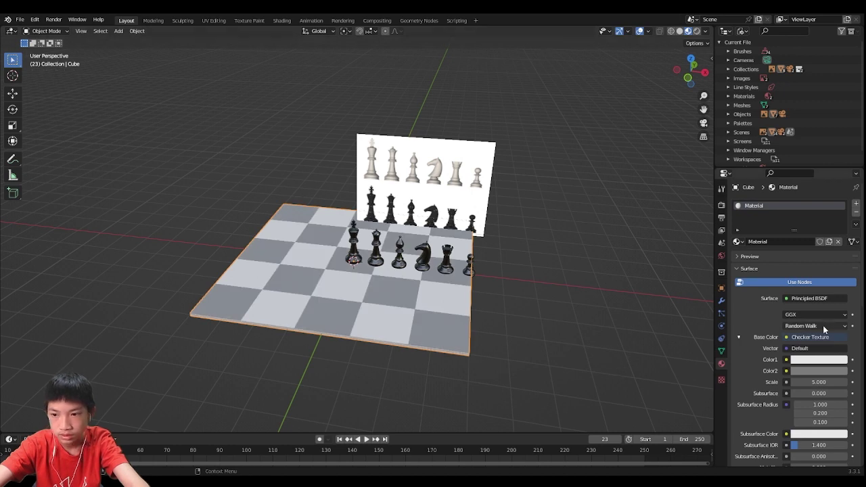
click(786, 337)
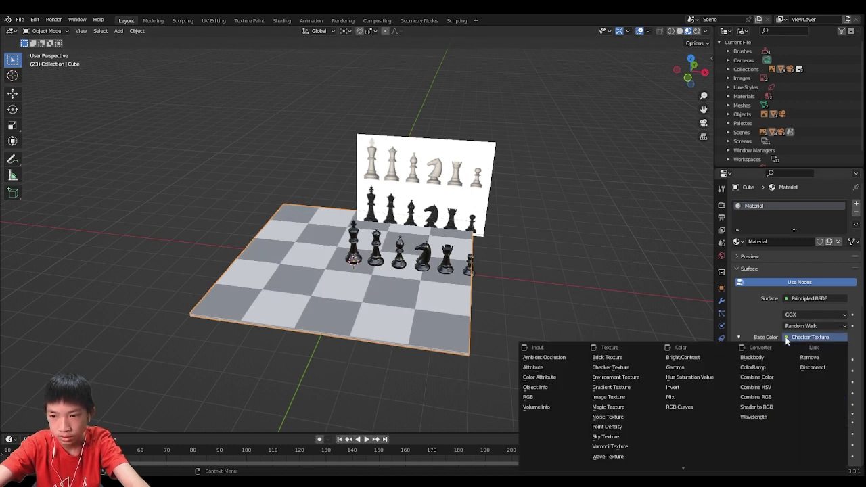
click(609, 369)
middle_drag(528, 300, 650, 338)
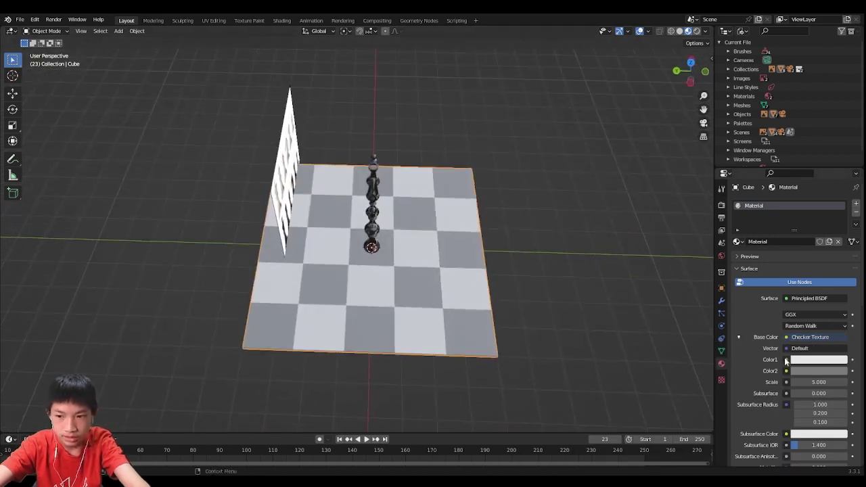
Step: Set the checker's second colour to black after trying red and pink hues
click(804, 371)
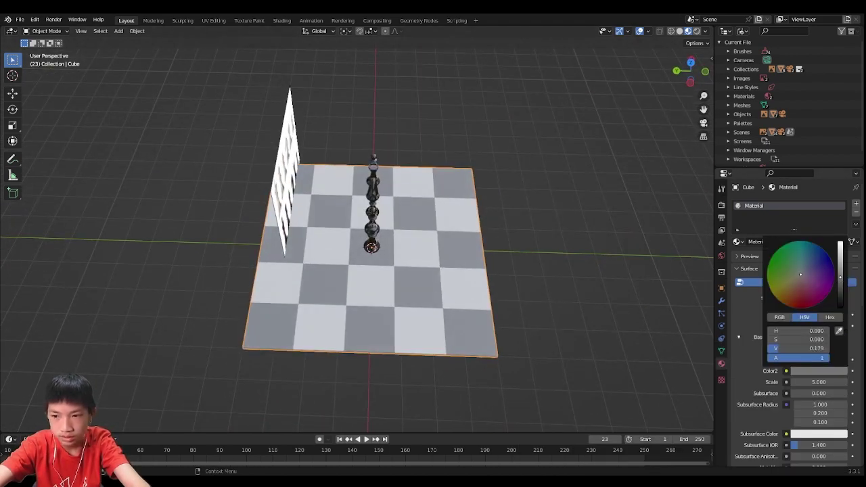
mouse_move(840, 277)
mouse_down()
mouse_move(839, 305)
mouse_move(840, 260)
mouse_move(840, 273)
mouse_up()
click(798, 307)
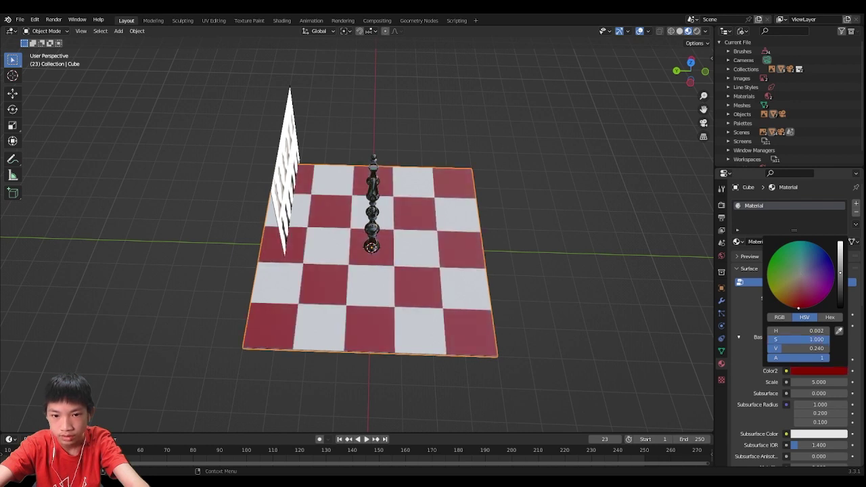
click(793, 296)
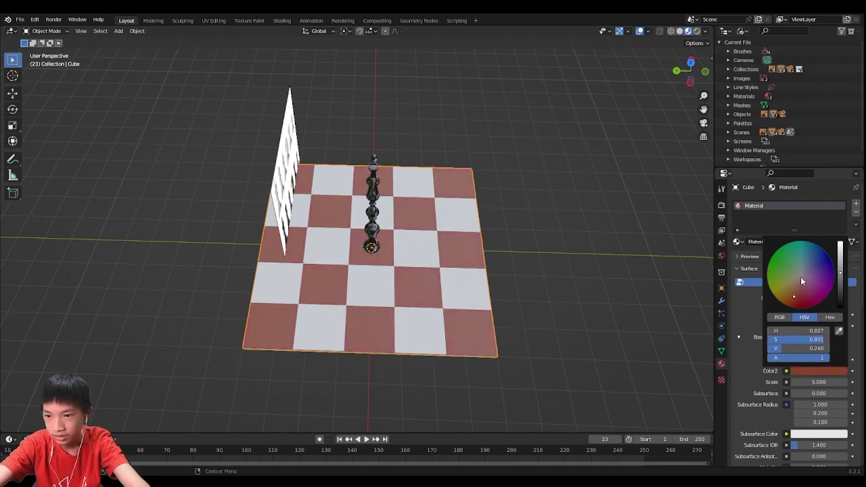
click(800, 276)
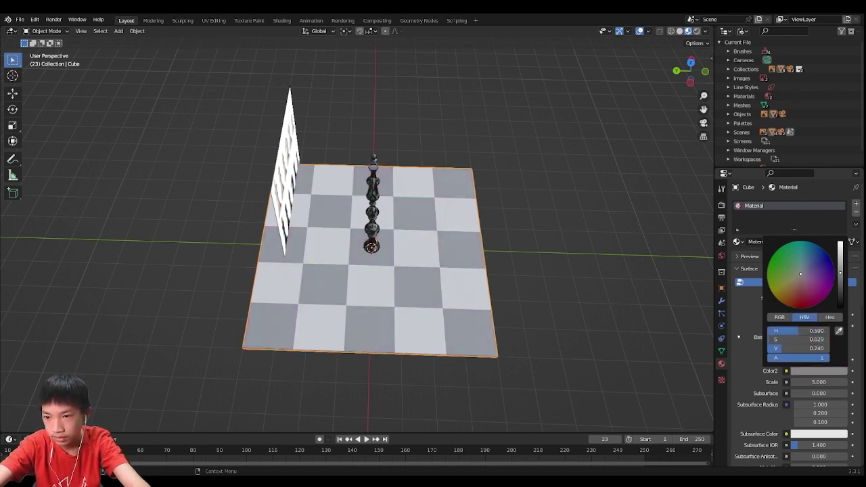
drag(840, 278, 840, 306)
click(558, 238)
middle_drag(558, 238, 626, 117)
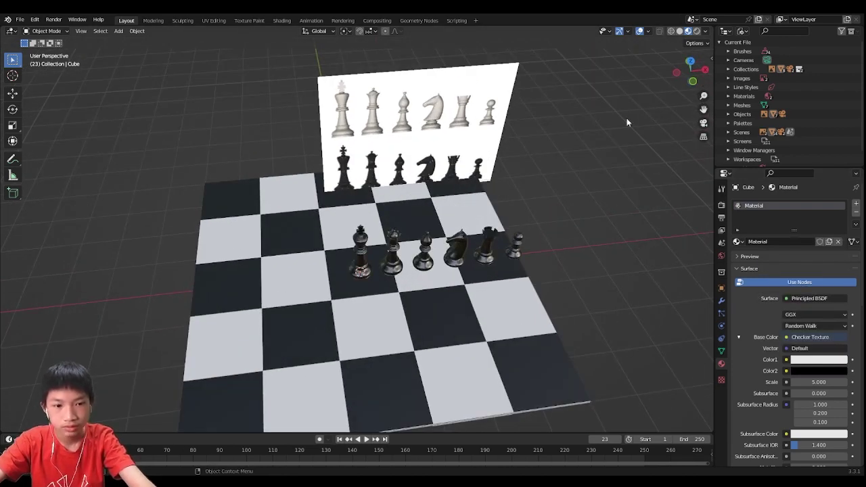
Step: From top view, set the Checker Texture scale to 8 for an 8×8 board
click(690, 61)
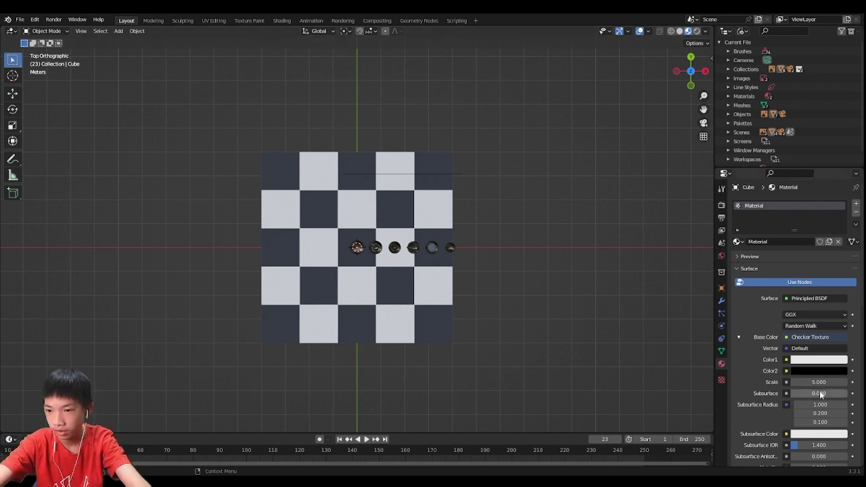
scroll(820, 394, down, 2)
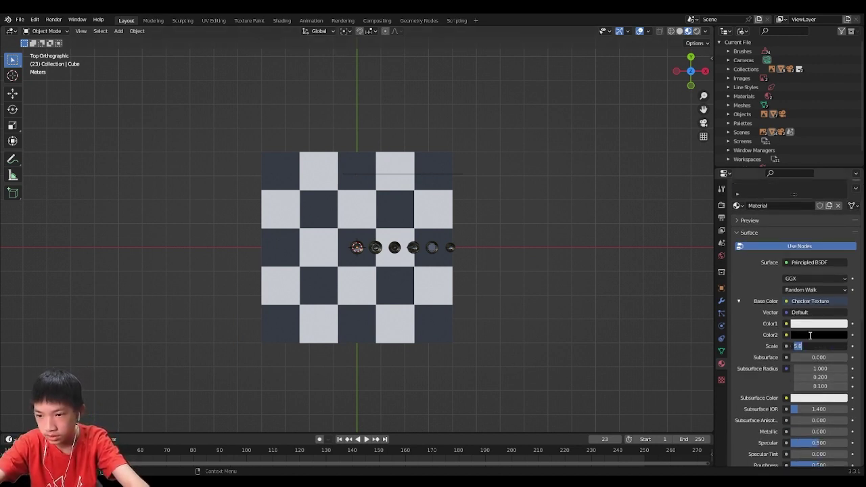
key(Return)
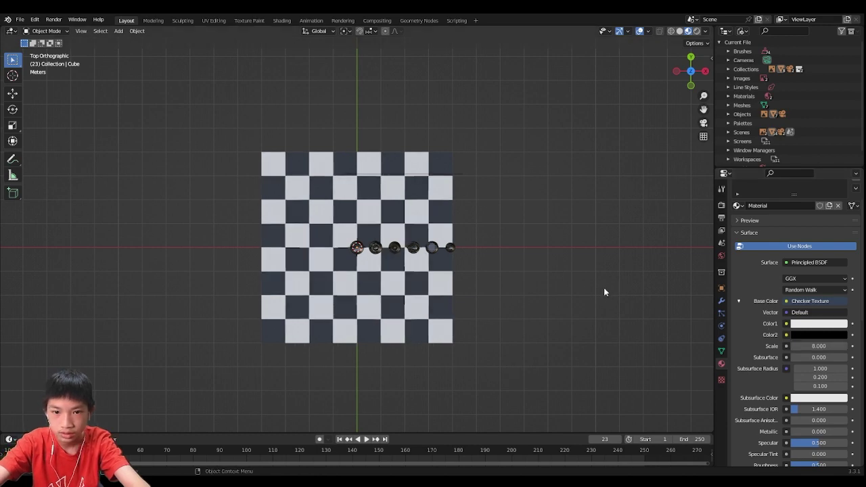
scroll(589, 282, up, 2)
middle_drag(589, 282, 589, 238)
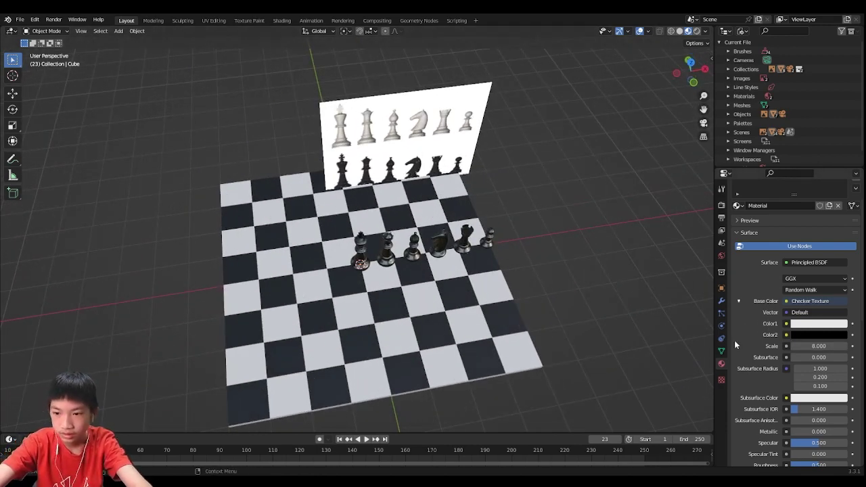
Step: Drop the board material's roughness to 0.059 for a glossy finish
scroll(795, 430, down, 2)
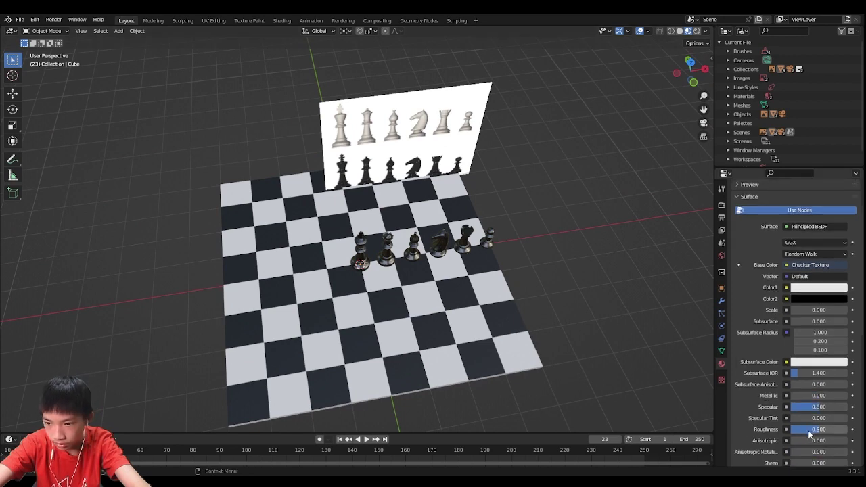
drag(810, 433, 750, 434)
drag(812, 428, 815, 429)
middle_drag(666, 395, 474, 263)
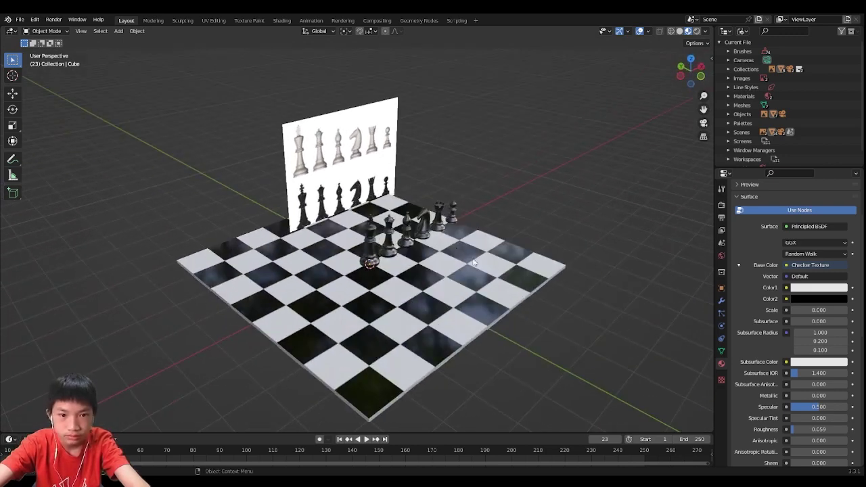
Step: Delete the reference image backdrop
click(359, 176)
scroll(358, 176, down, 2)
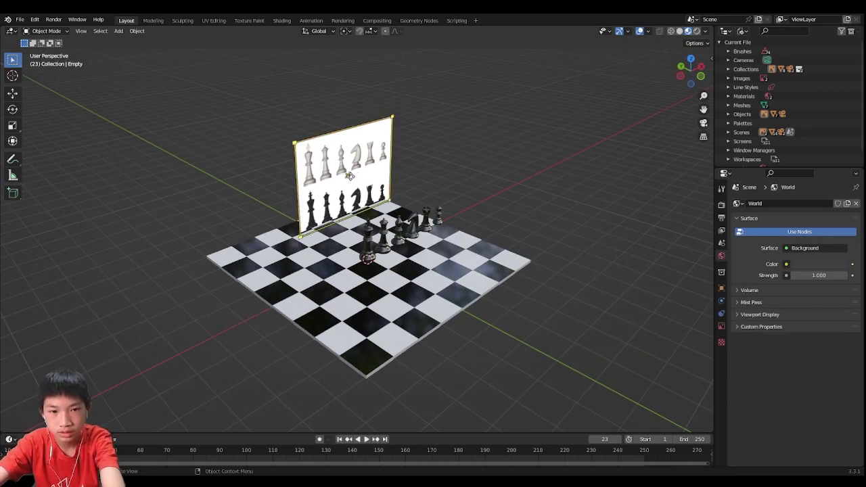
key(Delete)
middle_drag(373, 177, 336, 149)
scroll(338, 194, up, 2)
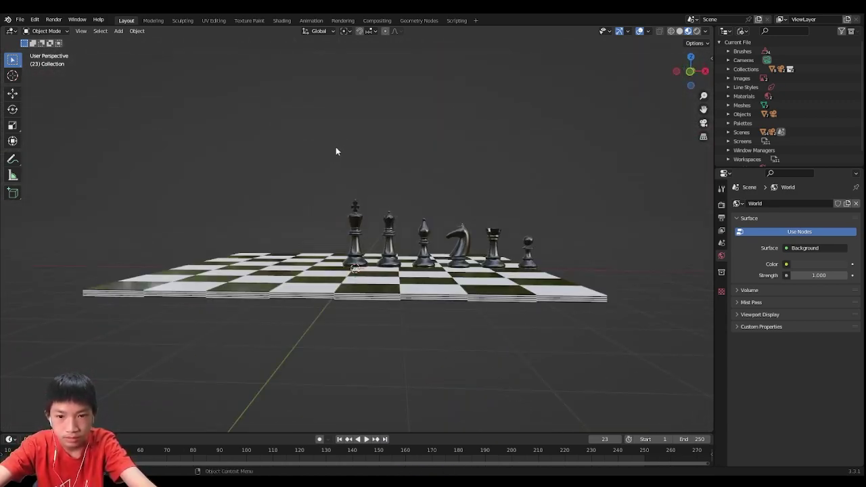
Step: Rotate all six black pieces 90° around Z with rz90
drag(311, 163, 569, 246)
middle_drag(553, 224, 564, 258)
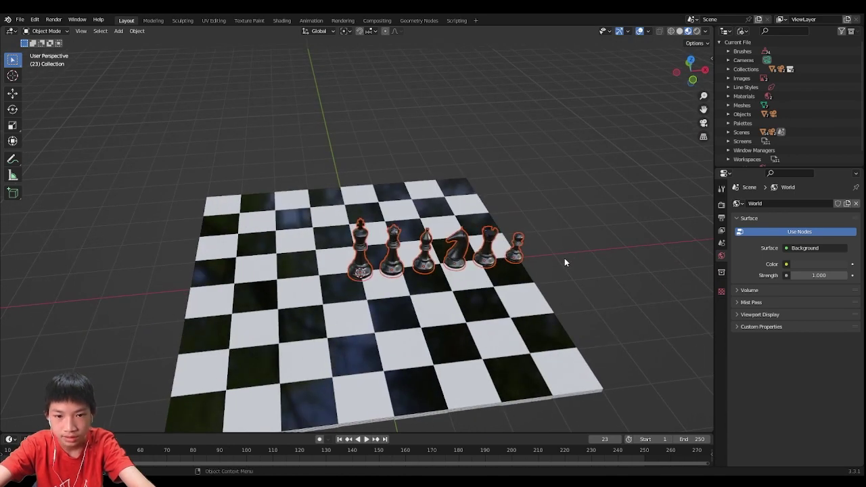
text(rz)
text(90)
key(Return)
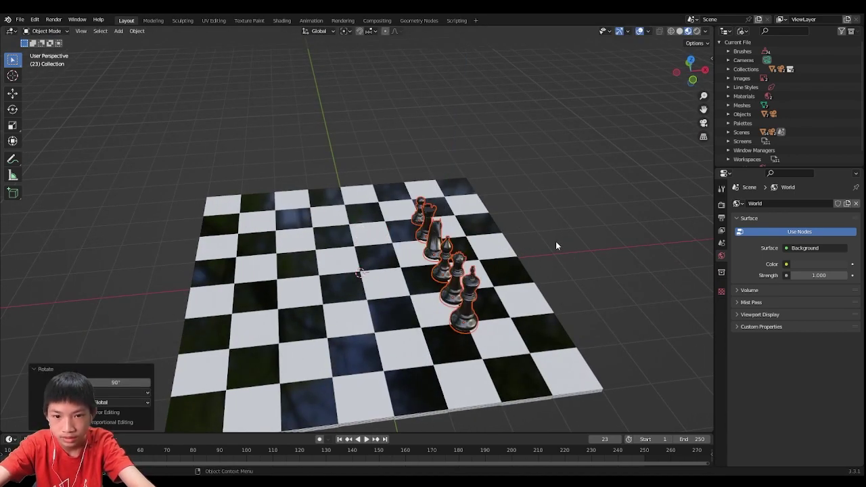
click(598, 191)
middle_drag(598, 191, 398, 279)
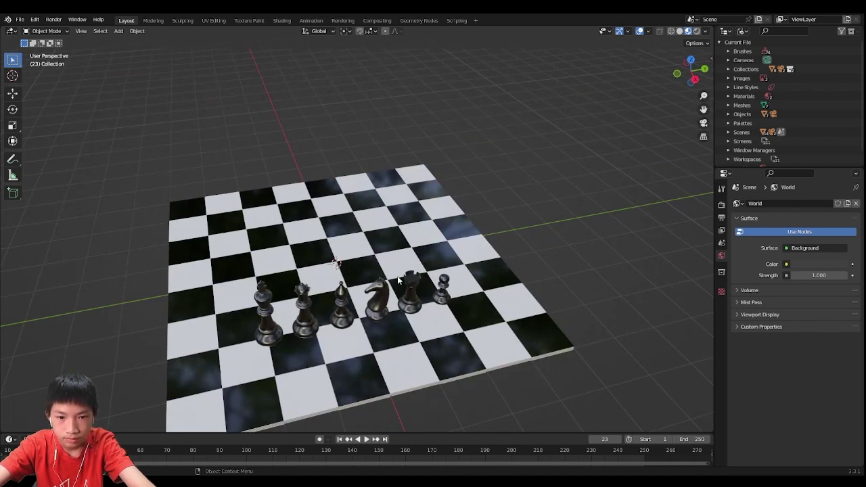
Step: Turn the knight a further 90° around Z, then reselect all six pieces
click(382, 288)
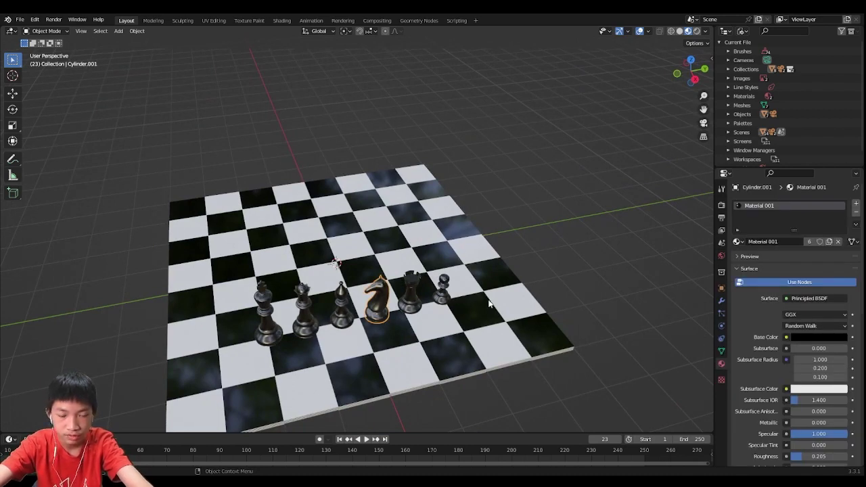
text(rz)
text(90)
key(Return)
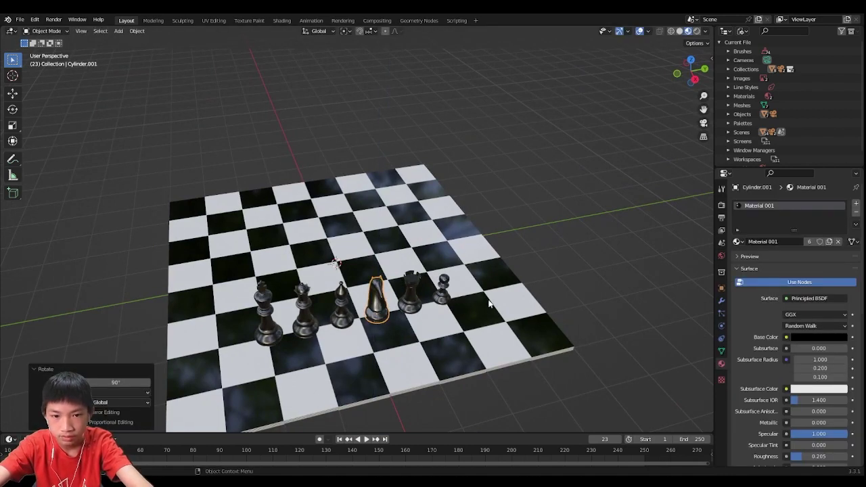
middle_drag(467, 269, 236, 173)
drag(207, 174, 454, 237)
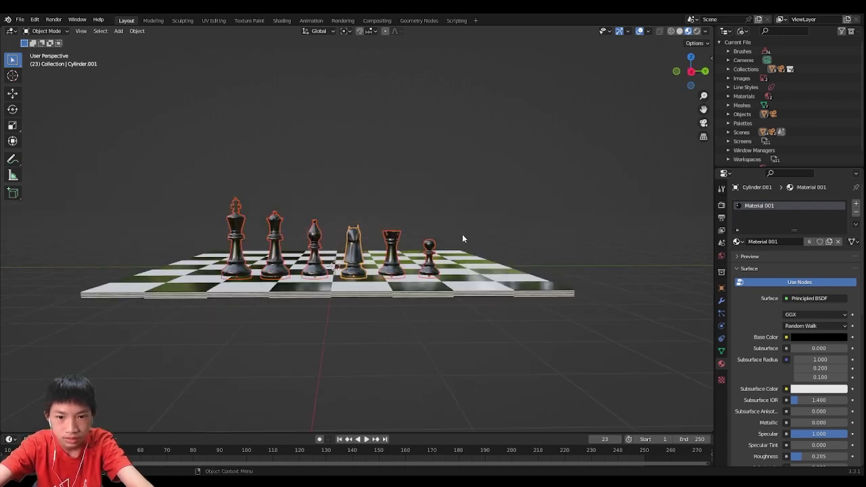
Step: In top view, move the six pieces onto the board's left edge column
click(690, 61)
scroll(549, 188, down, 3)
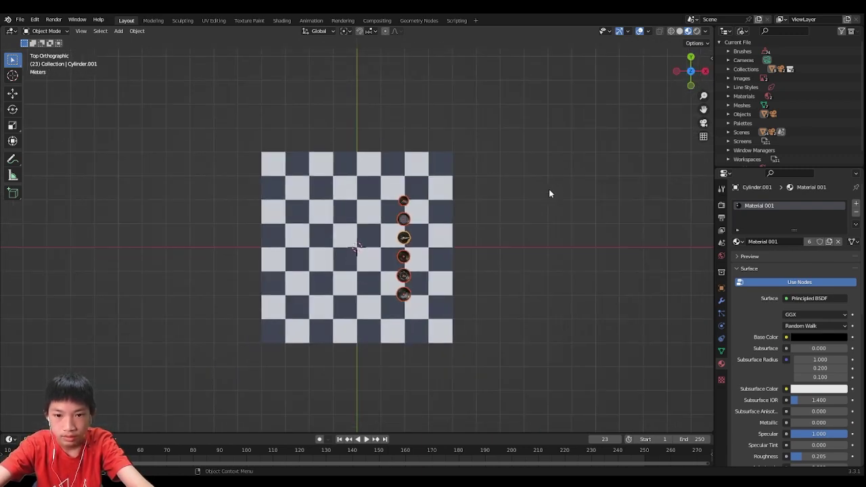
key(g)
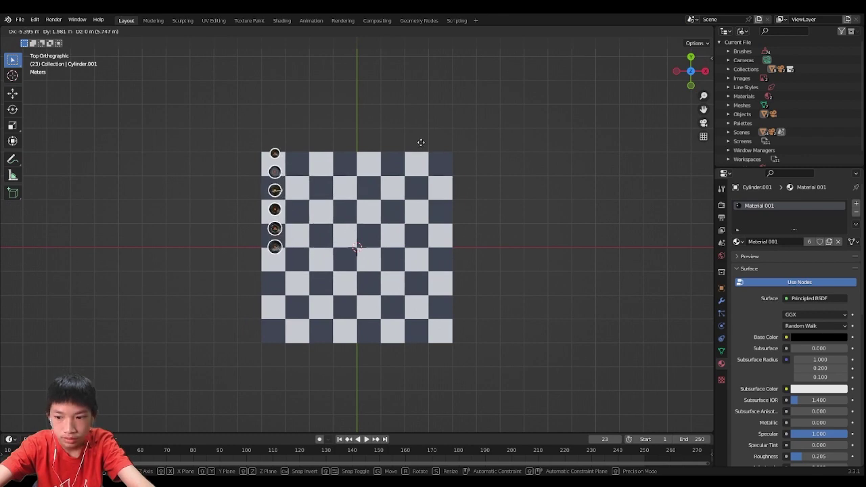
click(419, 133)
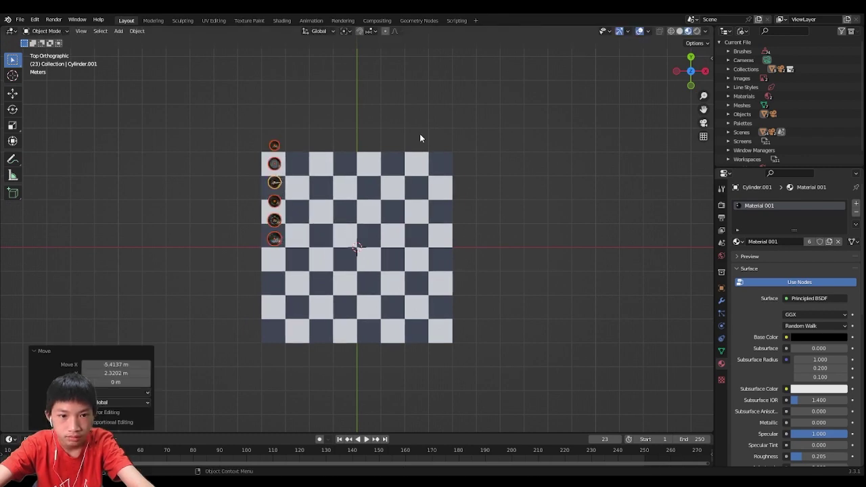
middle_drag(429, 130, 447, 455)
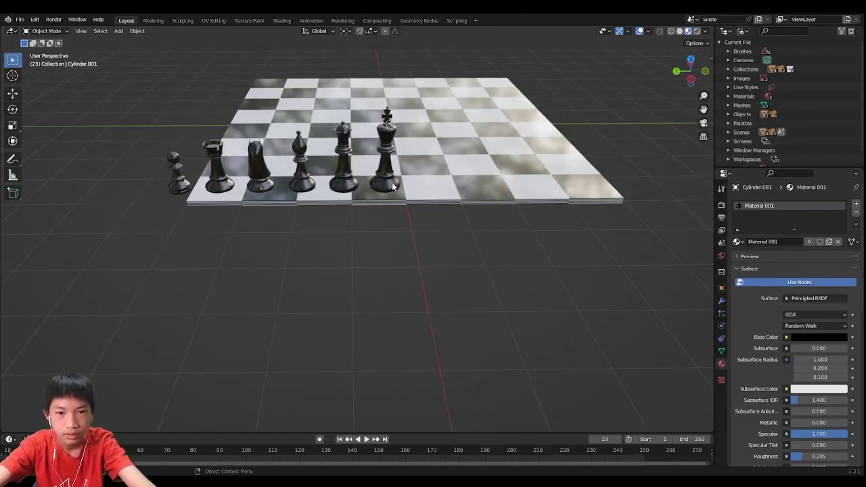
Step: Slide the king and queen further down the left column along Y
middle_drag(392, 187, 583, 88)
click(690, 62)
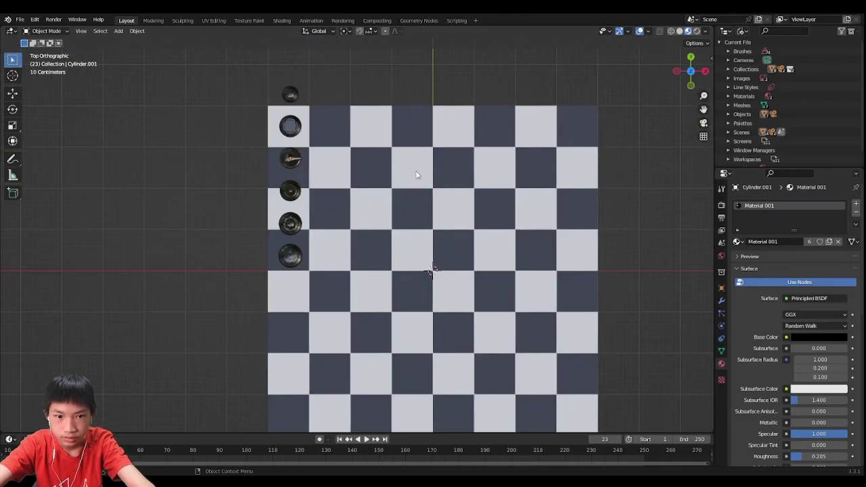
scroll(303, 253, down, 2)
scroll(302, 259, up, 2)
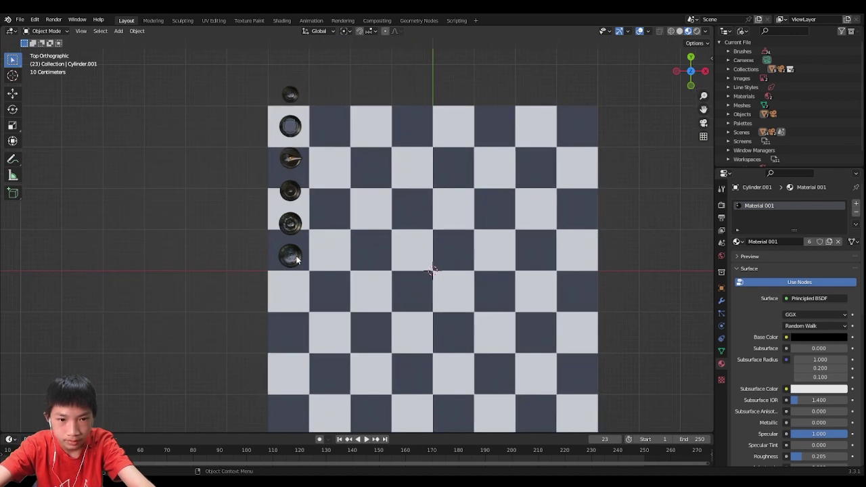
drag(296, 258, 299, 287)
key(y)
key(shift+z)
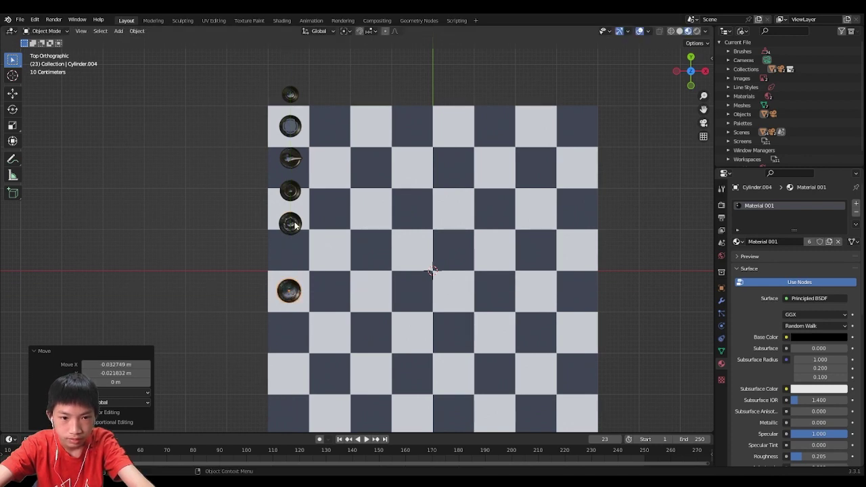
drag(295, 225, 293, 250)
Step: Select the bishop and view the pieces side-on from the right
middle_drag(365, 162, 393, 287)
scroll(419, 355, up, 5)
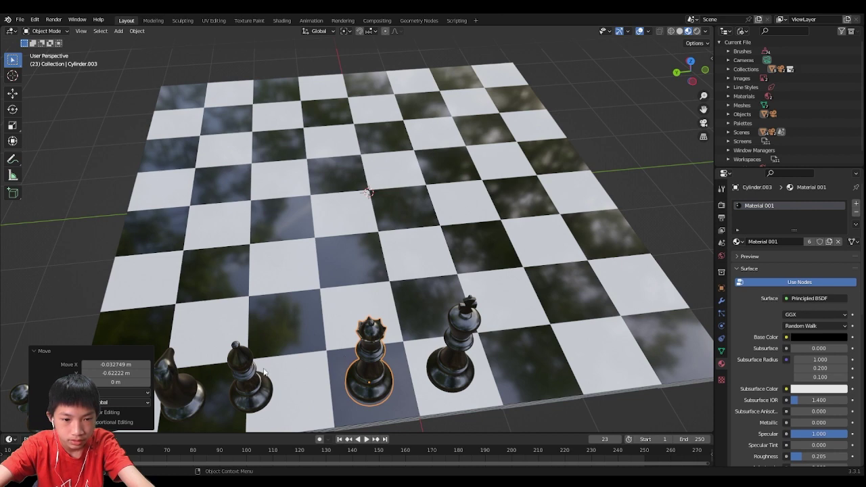
click(249, 390)
scroll(260, 386, down, 2)
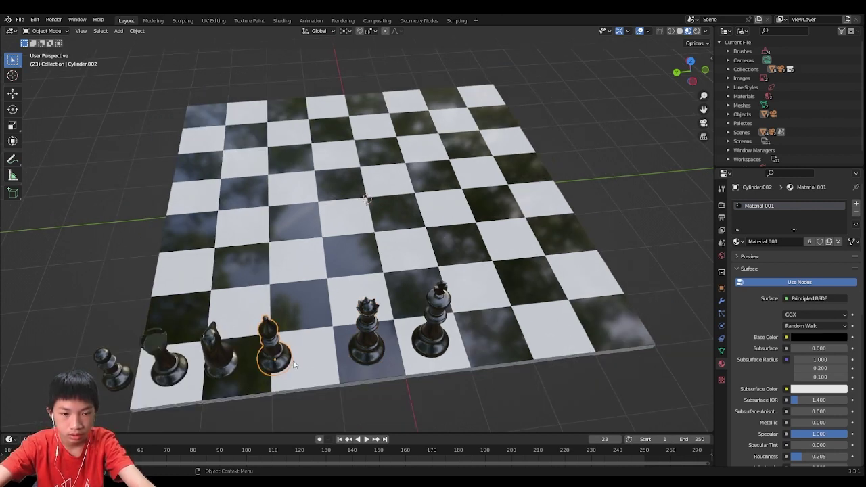
middle_drag(295, 359, 326, 284)
click(691, 77)
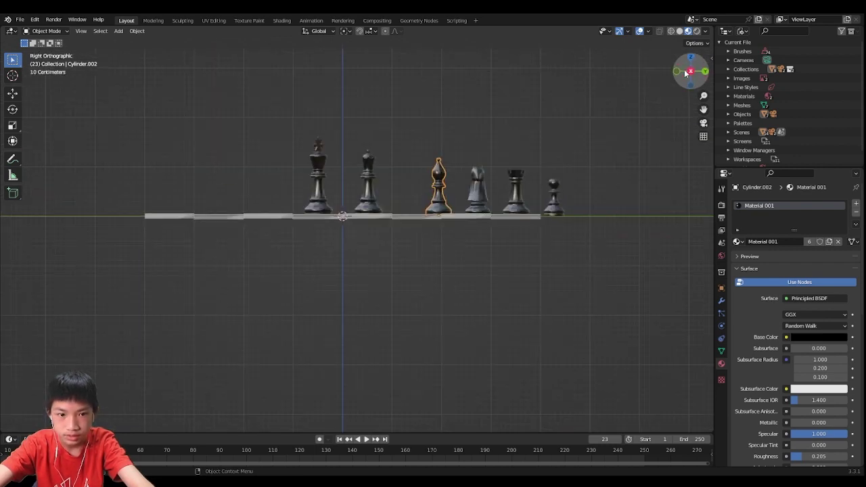
Step: Move the bishop down the column and place a Y-constrained copy further down
click(690, 59)
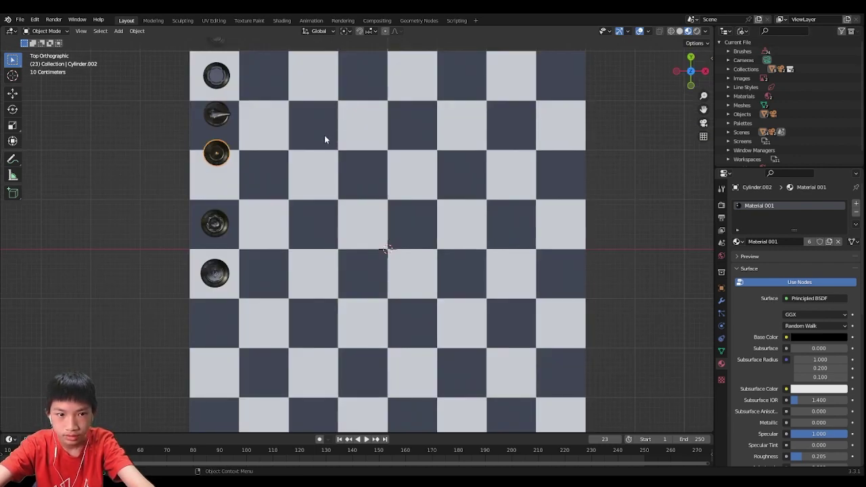
key(g)
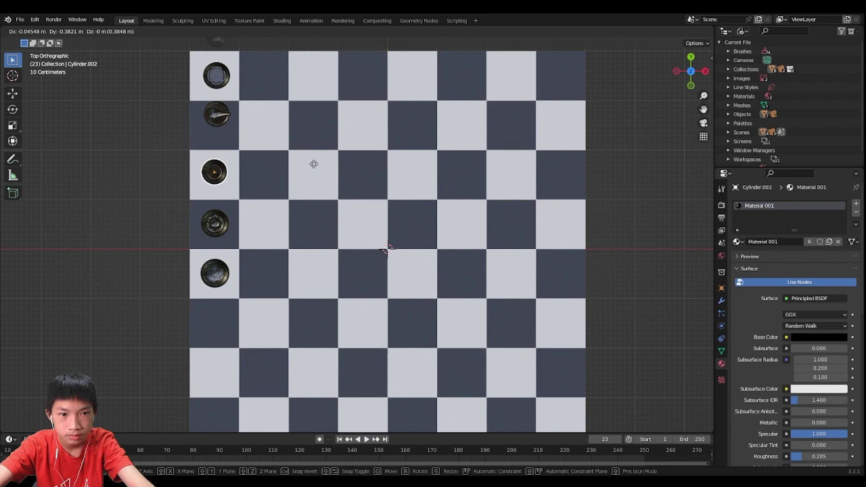
click(313, 166)
key(shift+d)
key(y)
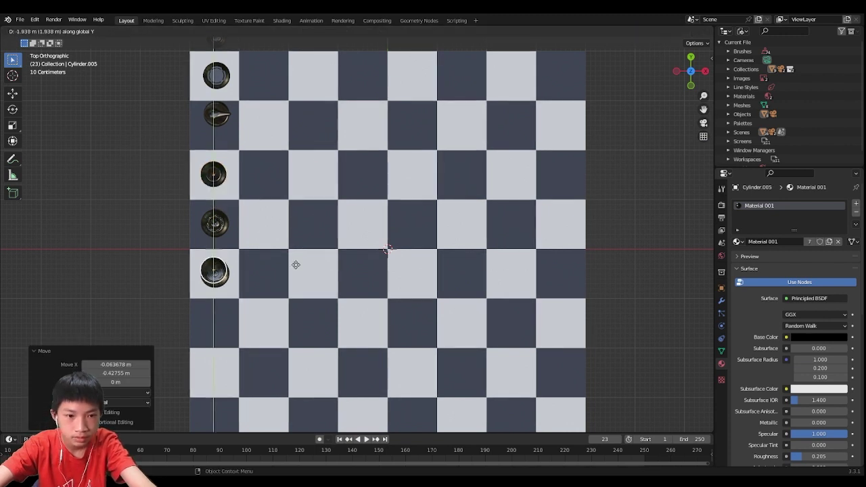
click(289, 316)
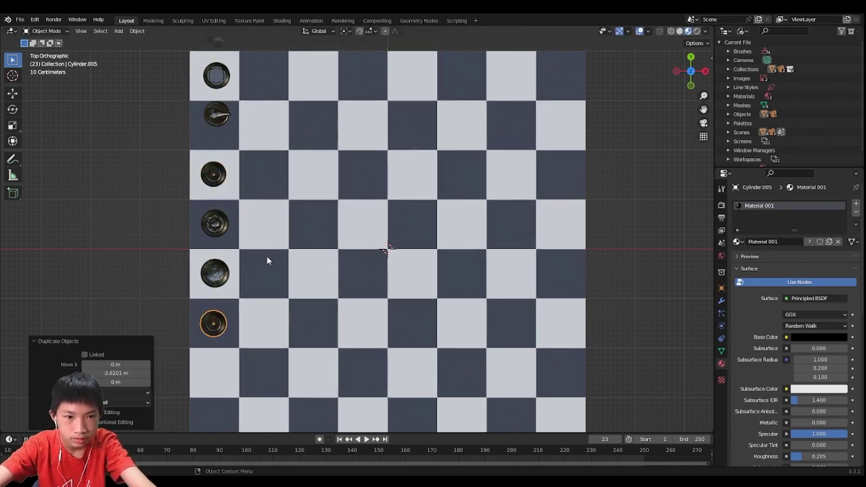
Step: Reposition another piece onto a lower square of the left column
click(208, 108)
key(g)
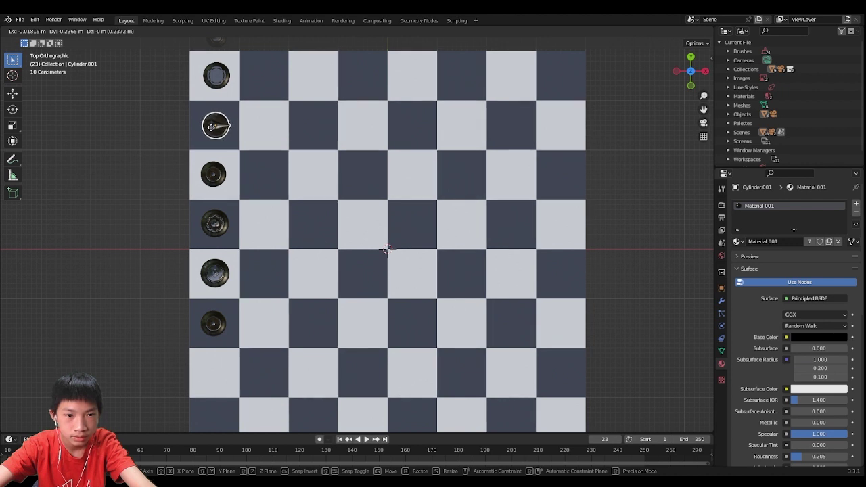
click(213, 124)
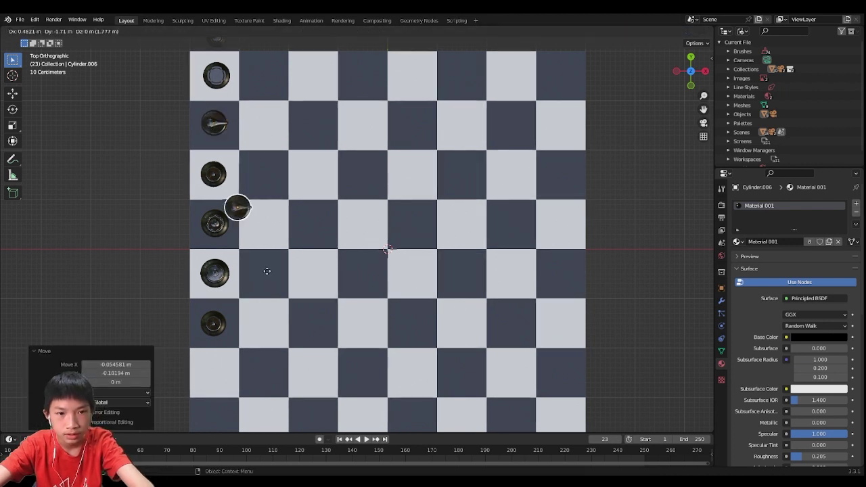
key(y)
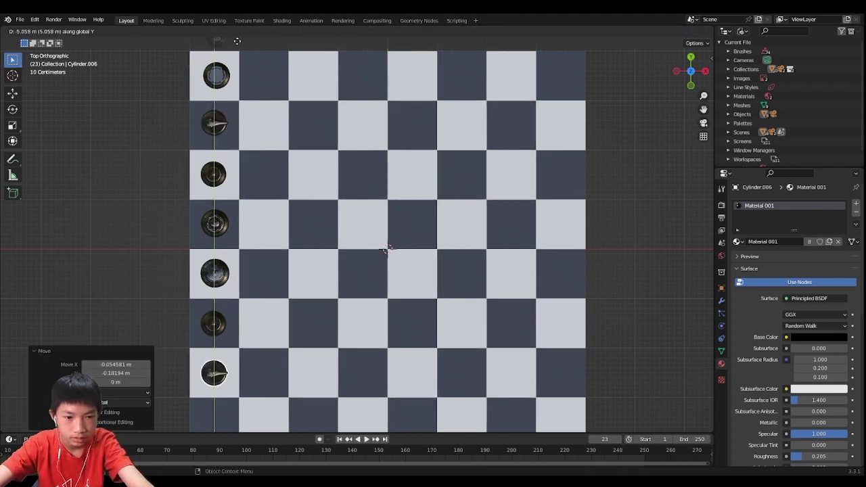
click(237, 42)
scroll(208, 103, down, 3)
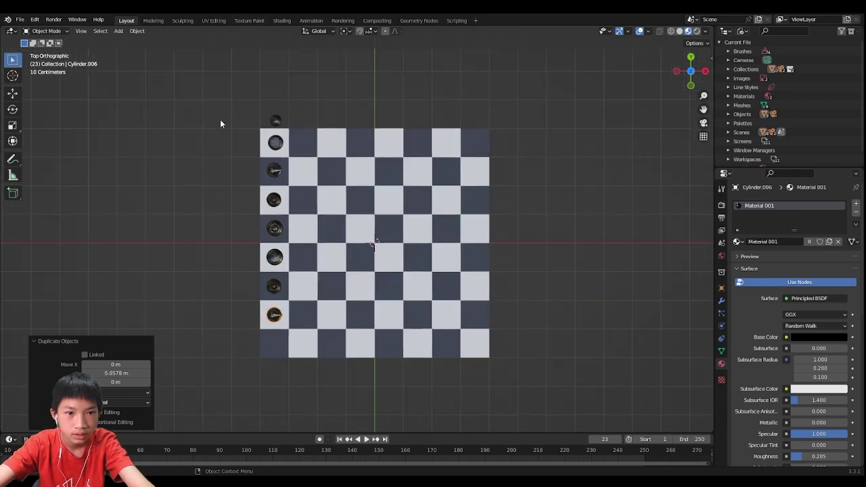
Step: Copy the corner piece to the bottom-left square, nudge it along X, then duplicate the pawn
click(275, 144)
key(shift+d)
key(x)
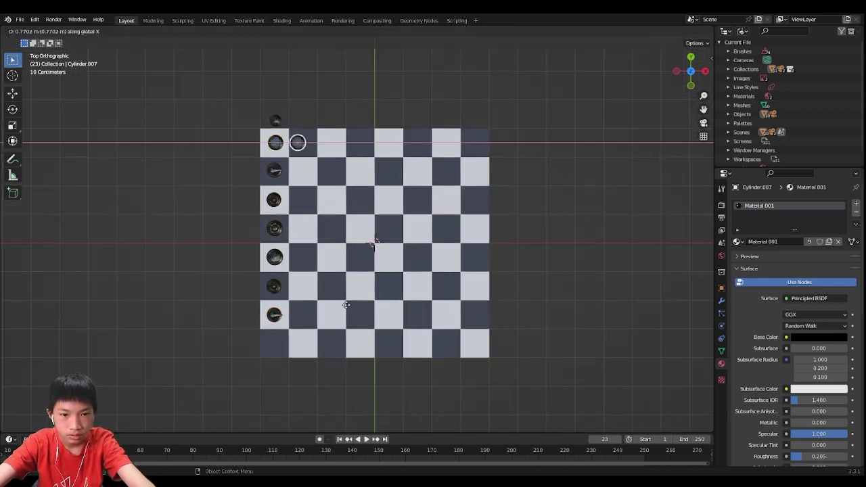
key(y)
click(340, 396)
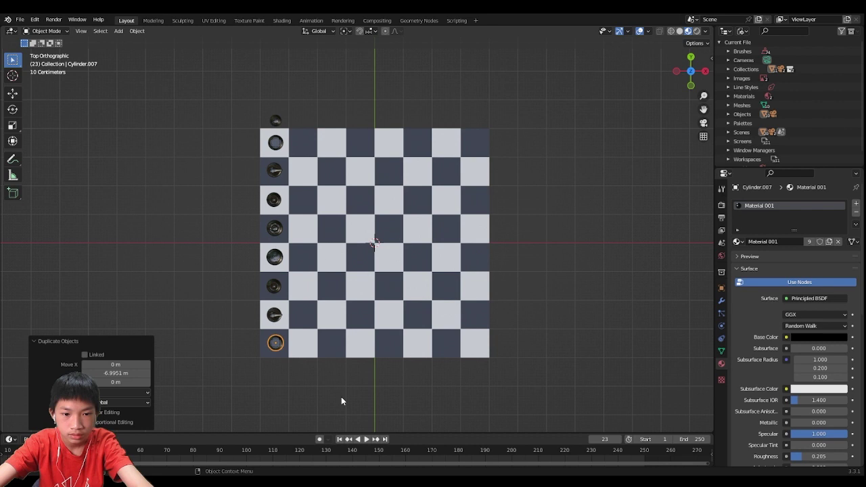
key(g)
key(x)
click(341, 395)
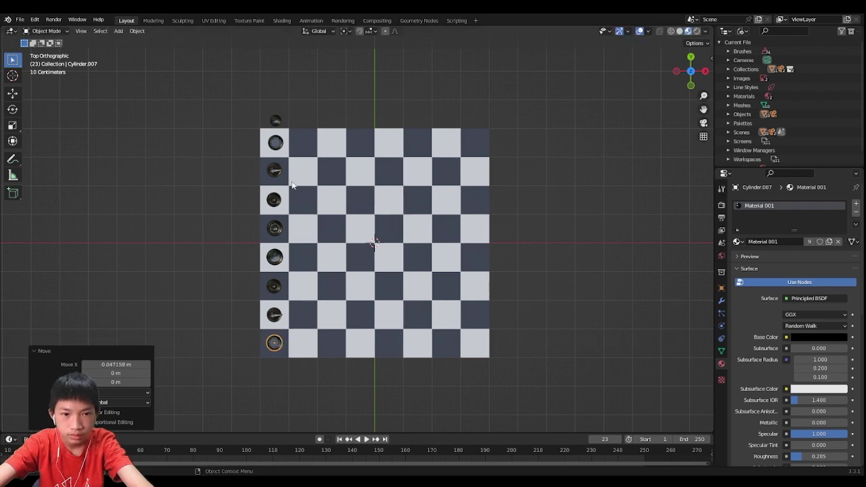
click(276, 119)
key(shift+d)
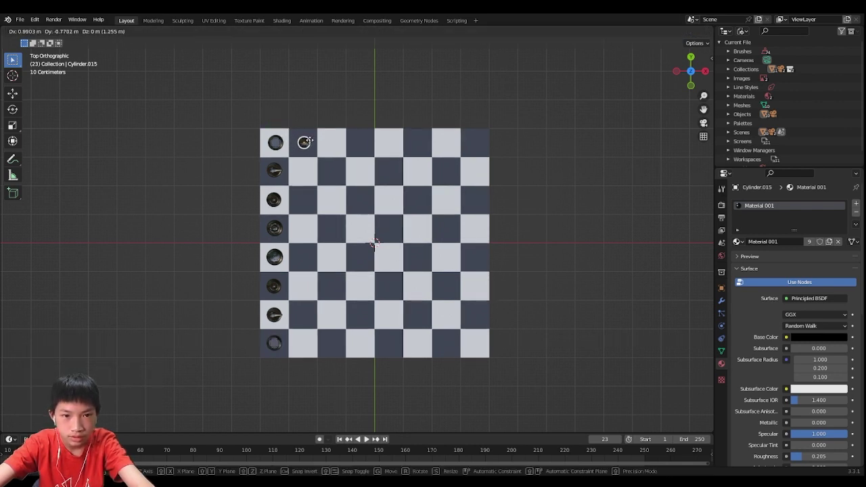
Step: Place the pawn in the second file's top square and add one Y-locked copy below it
click(308, 140)
middle_drag(308, 140, 625, 57)
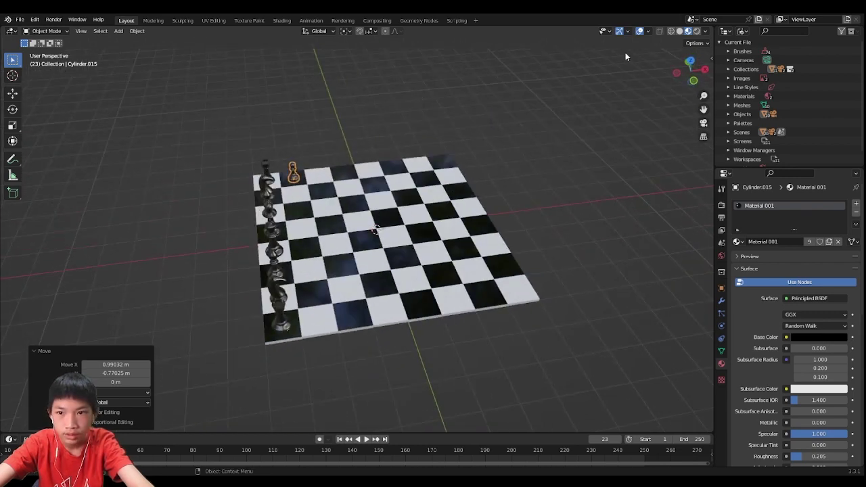
click(690, 60)
key(shift+d)
key(y)
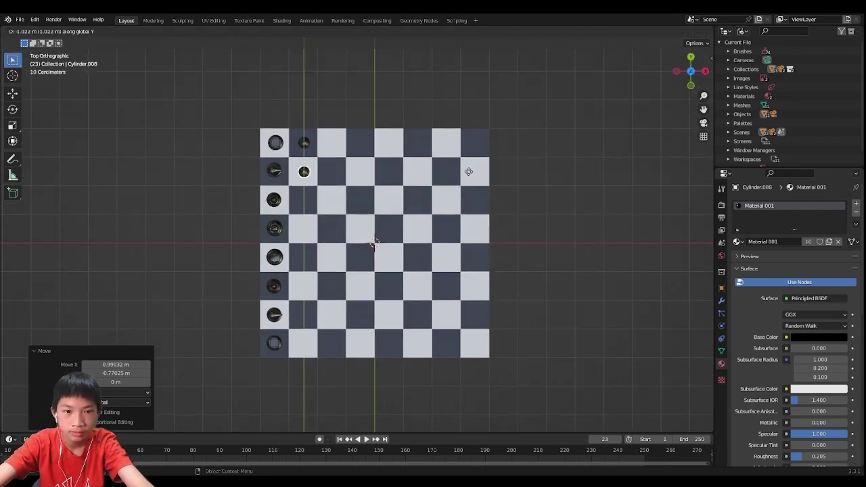
click(396, 155)
Step: Duplicate two pawns, then four, down the file until eight pawns fill it
shift+click(306, 143)
key(shift+d)
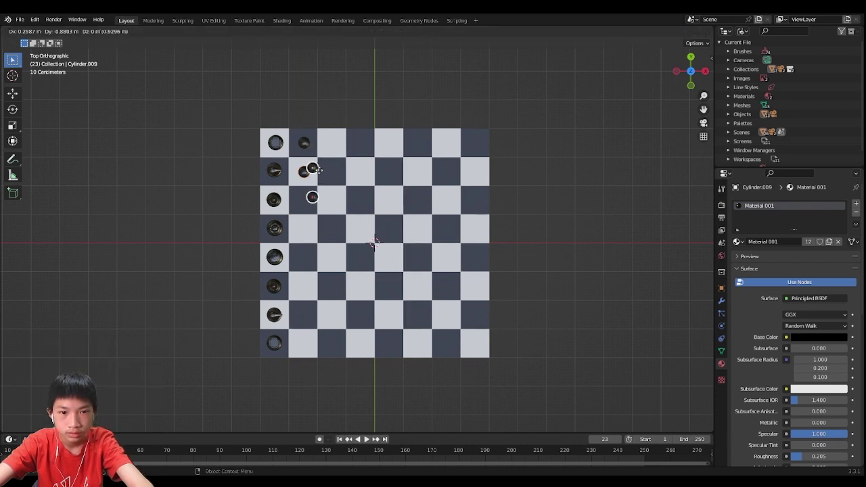
key(y)
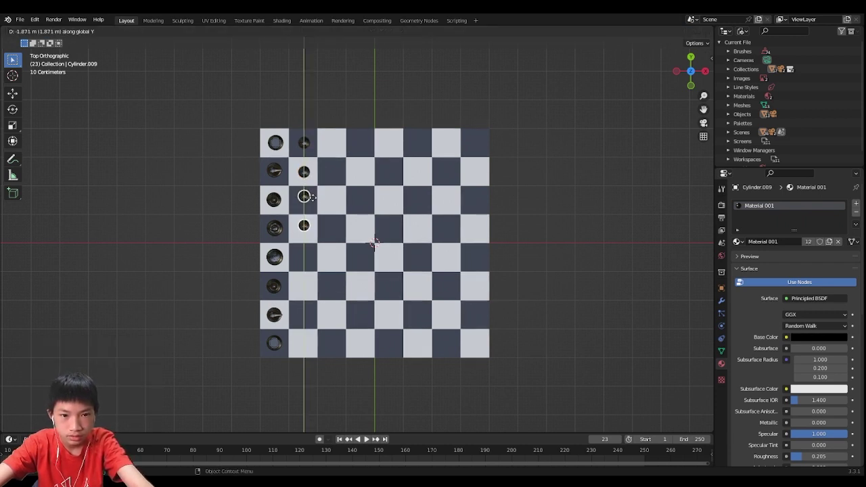
click(304, 186)
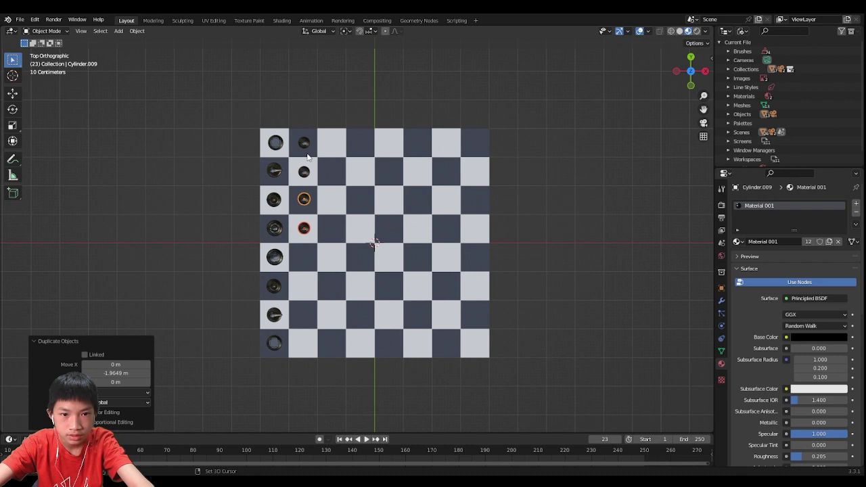
shift+click(304, 173)
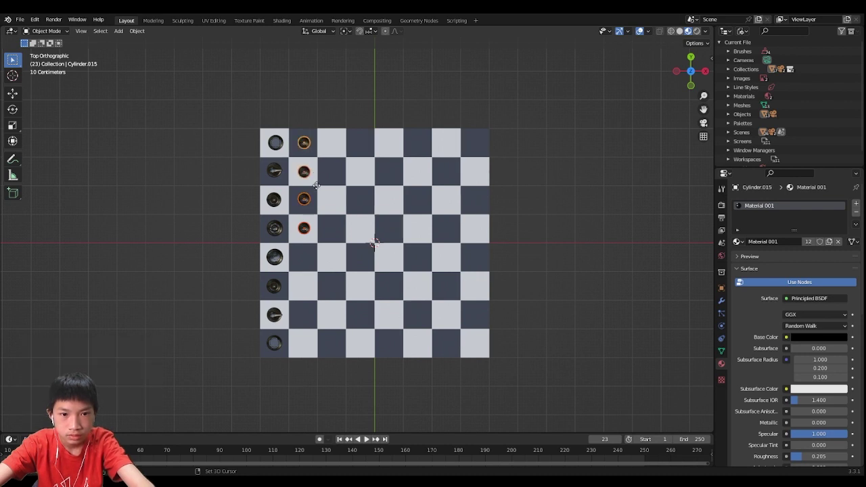
key(shift+d)
key(y)
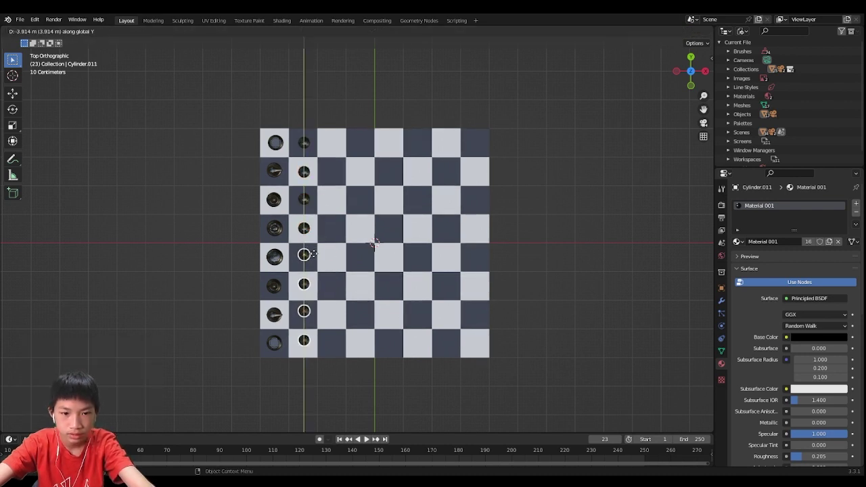
click(303, 273)
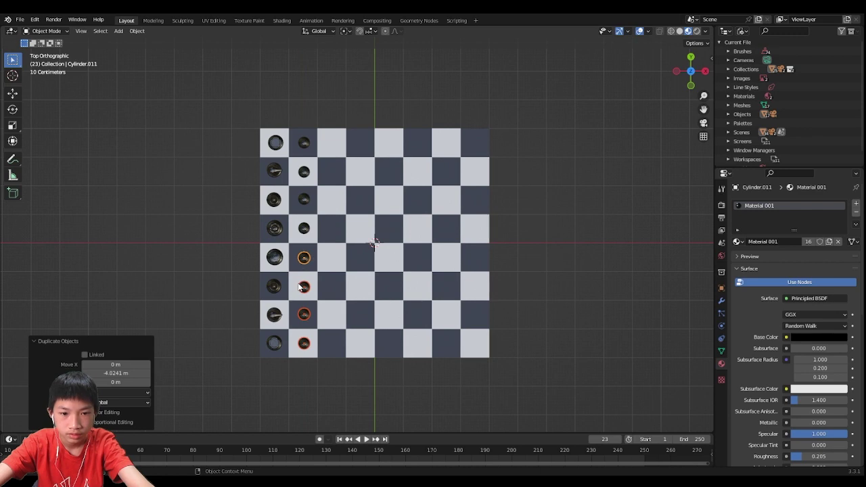
click(508, 240)
middle_drag(508, 240, 518, 142)
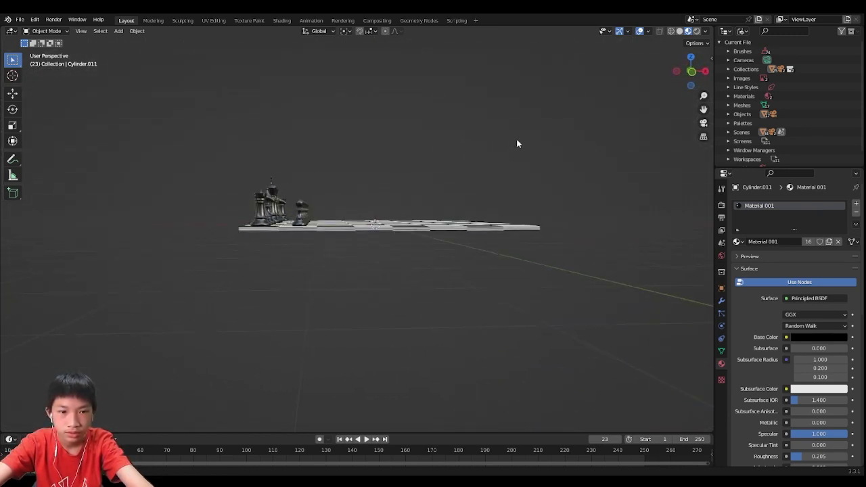
Step: Duplicate all sixteen pieces along X onto the far two columns
drag(241, 160, 357, 218)
middle_drag(368, 201, 500, 163)
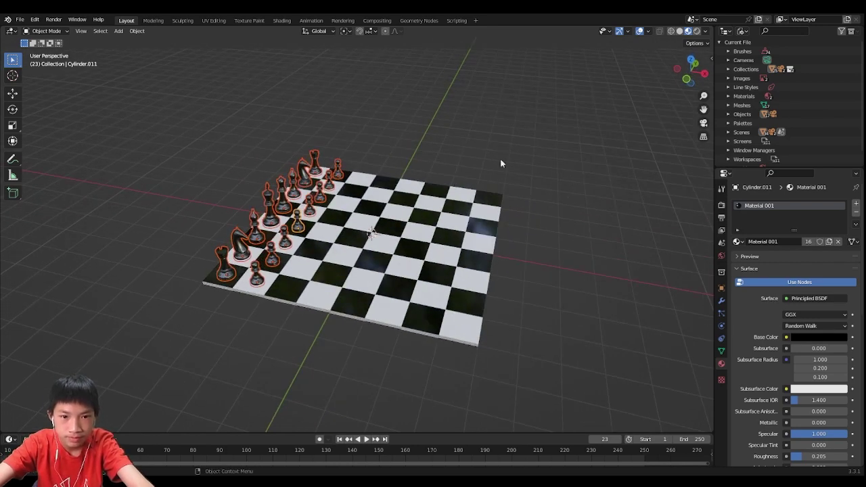
click(687, 63)
click(691, 59)
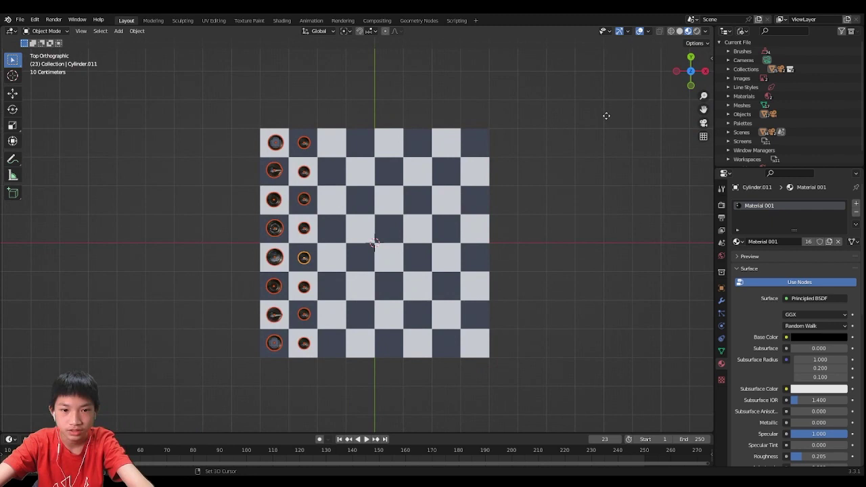
key(shift+d)
key(x)
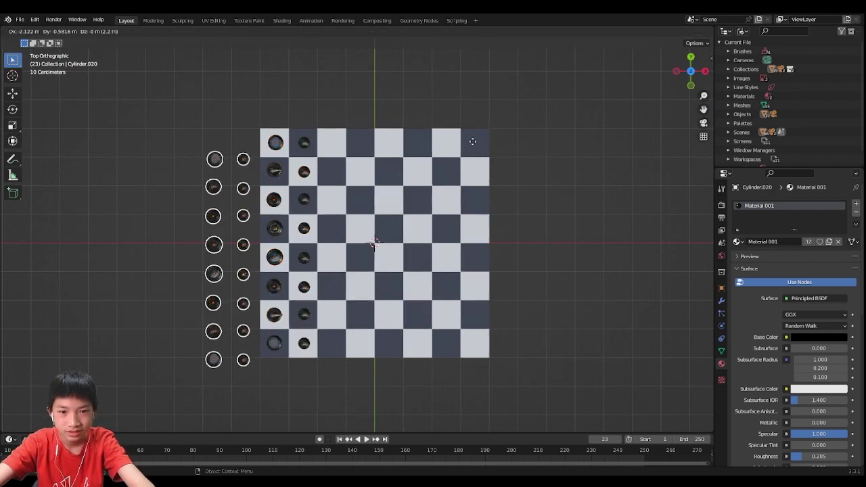
click(711, 144)
Step: Rotate the copied set 180° around Z to face the originals
text(rz)
text(0)
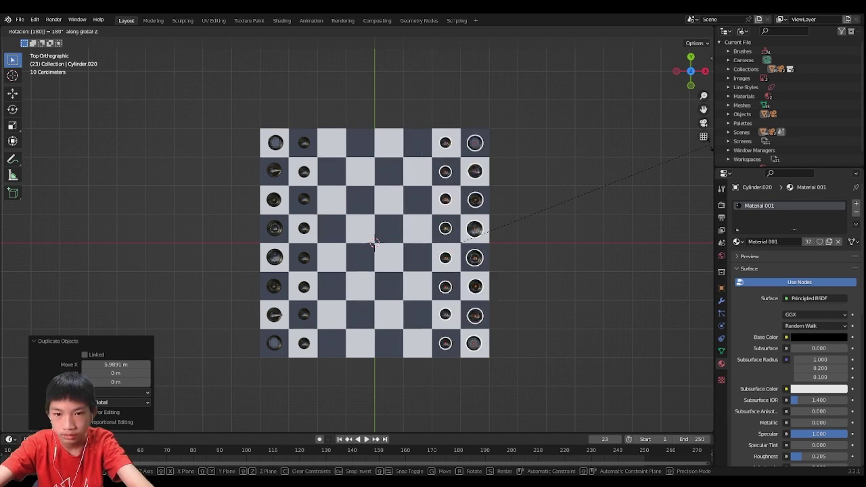
key(Return)
middle_drag(684, 163, 518, 184)
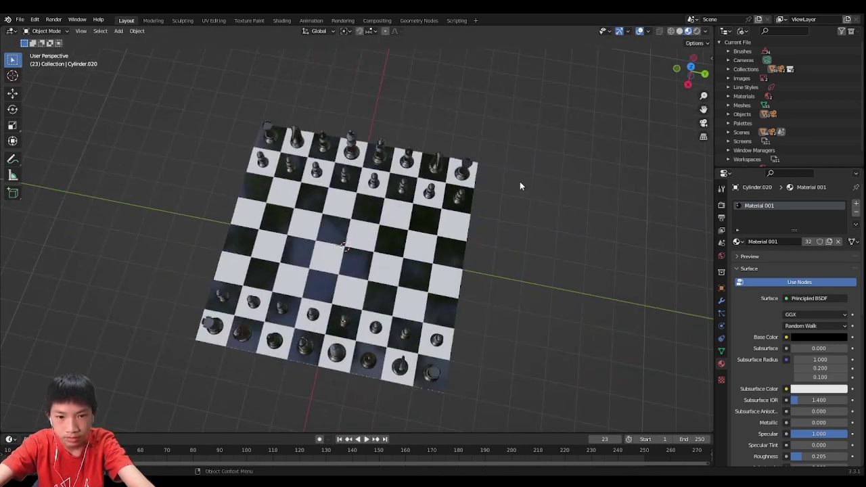
Step: Move the far king along Y onto the neighbouring queen's square
drag(690, 73, 679, 76)
click(690, 71)
scroll(612, 180, up, 5)
scroll(360, 177, down, 4)
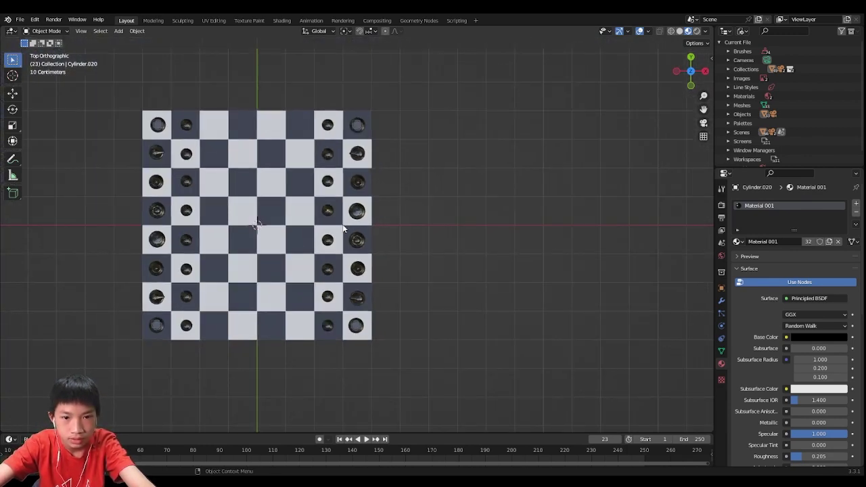
middle_drag(342, 229, 270, 155)
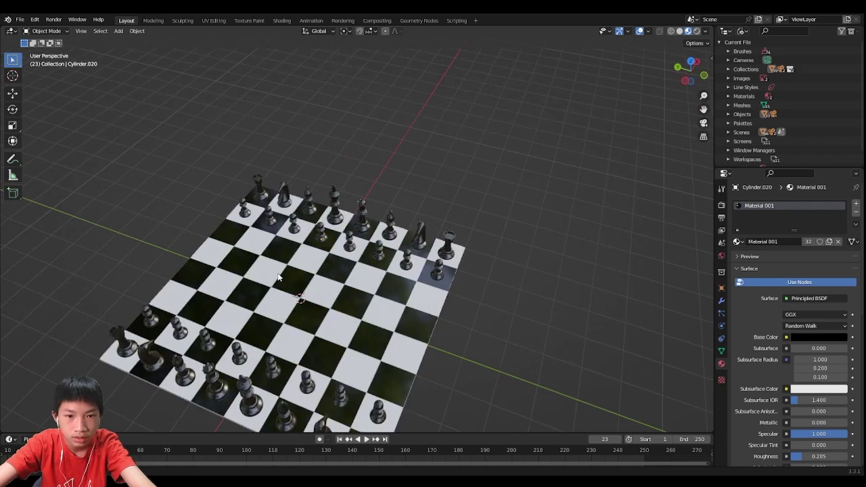
middle_drag(300, 278, 369, 193)
scroll(334, 234, down, 2)
key(g)
key(x)
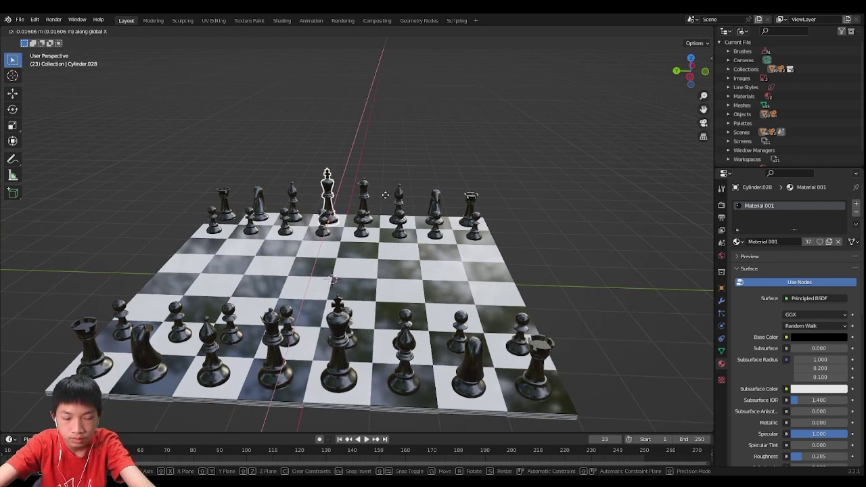
key(y)
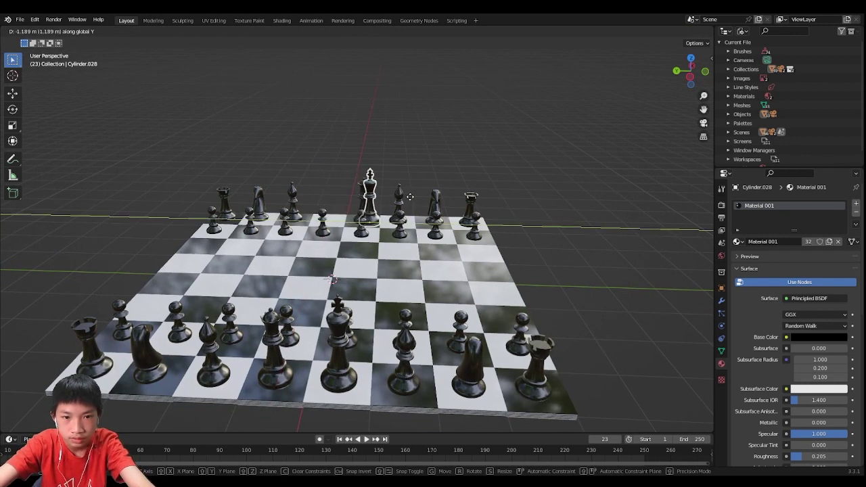
click(409, 196)
Step: Move the far queen along Y onto the king's old square
click(363, 194)
key(g)
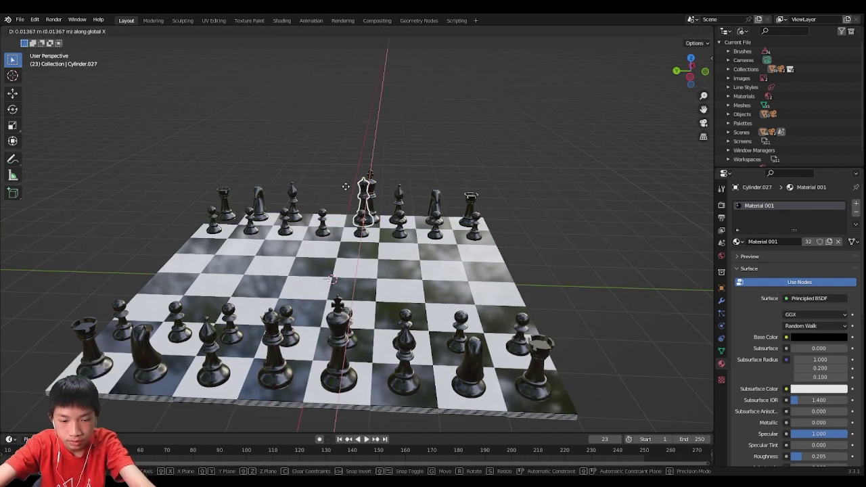
key(y)
click(327, 187)
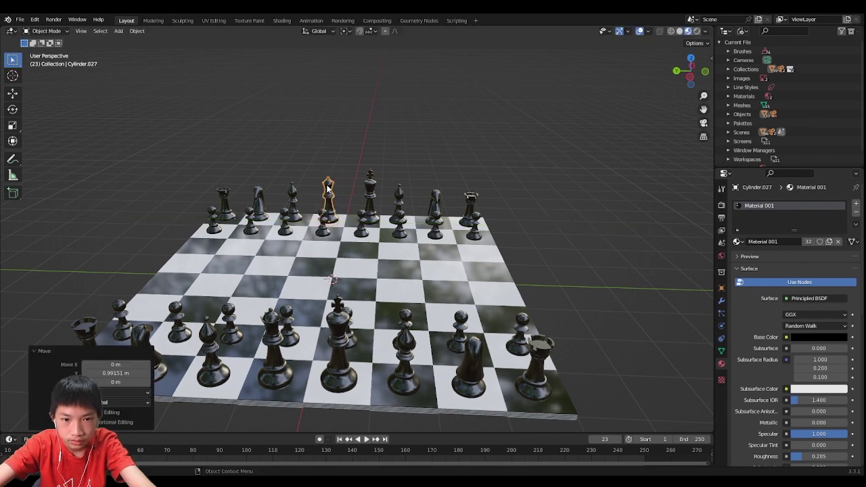
Step: Nudge the king and queen along Y to centre each on its square
click(372, 195)
key(g)
key(y)
click(345, 197)
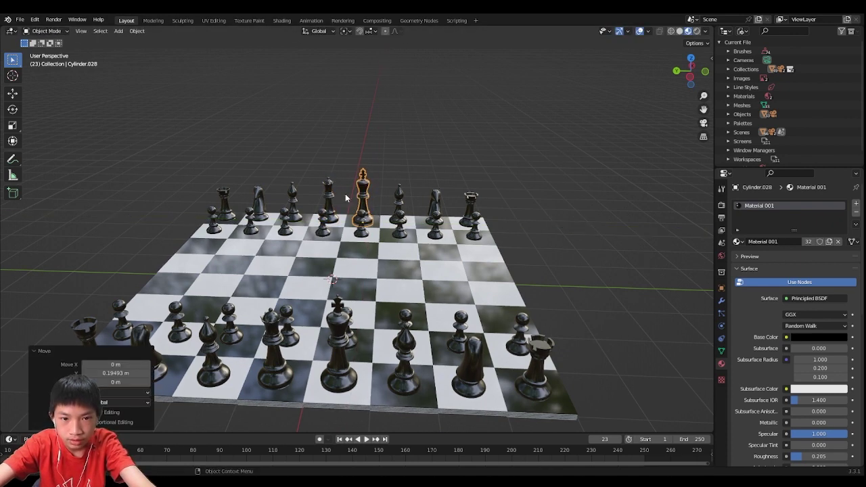
click(332, 199)
key(g)
key(y)
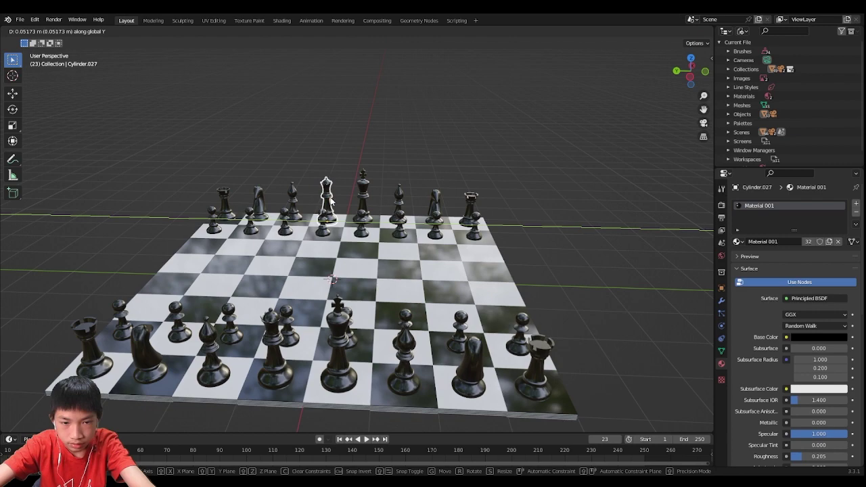
click(333, 202)
click(359, 182)
middle_drag(358, 181, 243, 184)
click(441, 147)
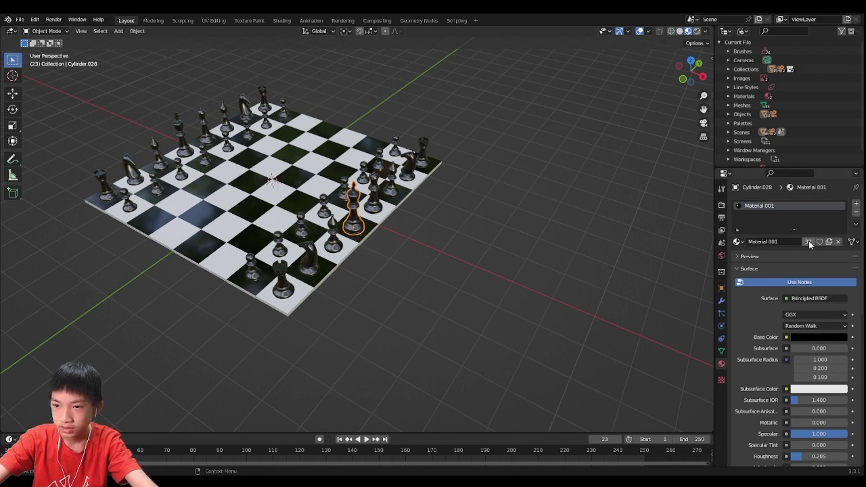
Step: Duplicate the king's material as Material 001.001 and raise its base colour Value to 1
scroll(358, 217, up, 4)
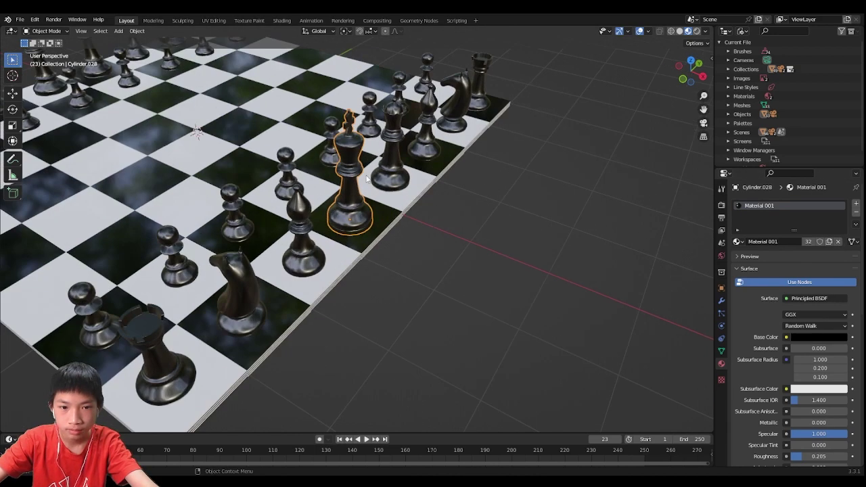
middle_drag(384, 142, 379, 150)
scroll(374, 156, up, 5)
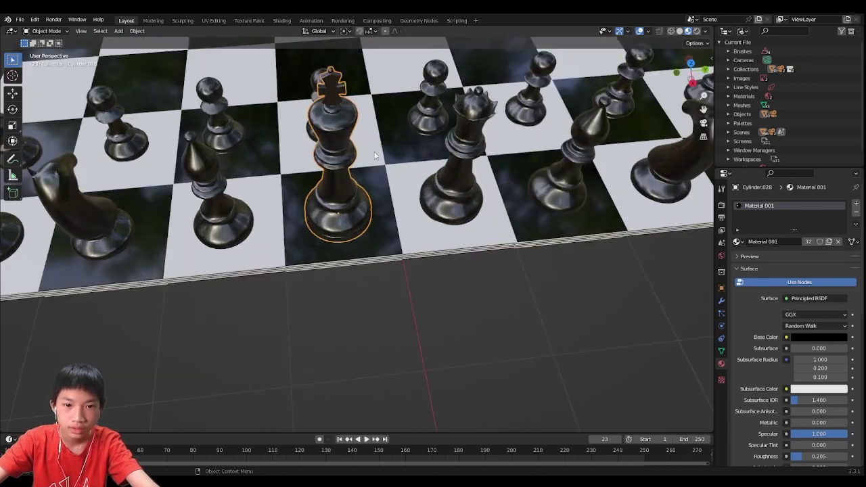
click(828, 244)
click(823, 336)
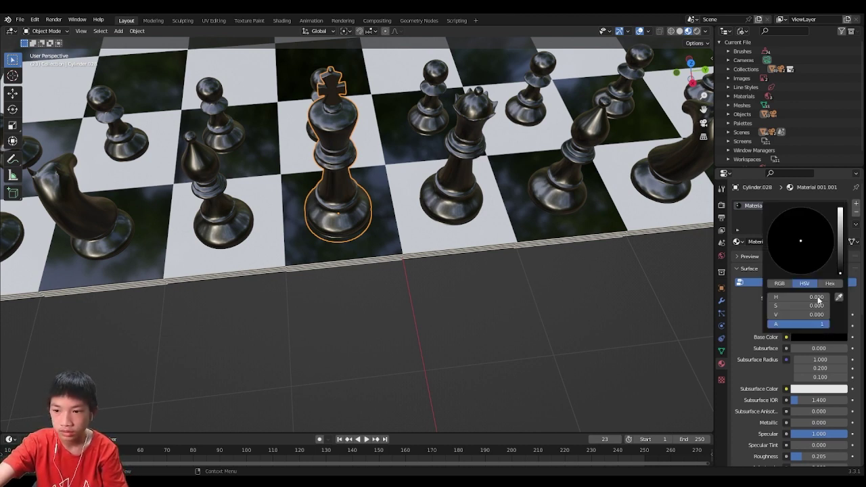
drag(839, 269, 839, 209)
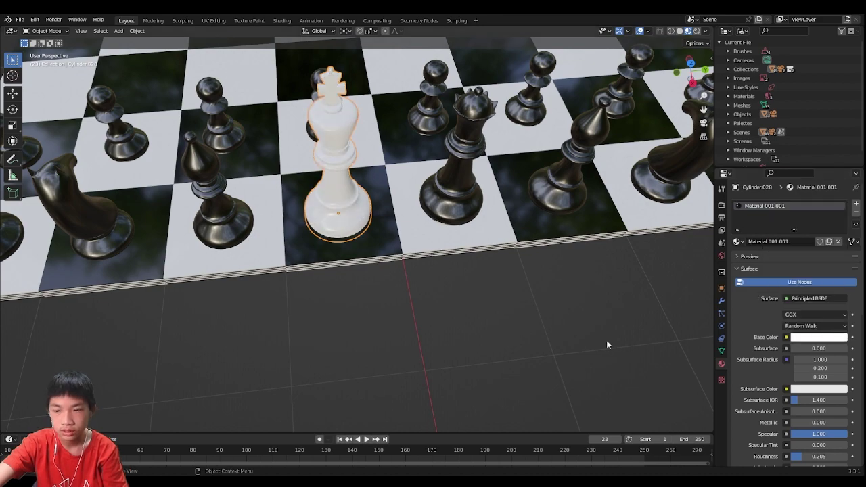
middle_drag(340, 258, 474, 257)
scroll(758, 379, down, 1)
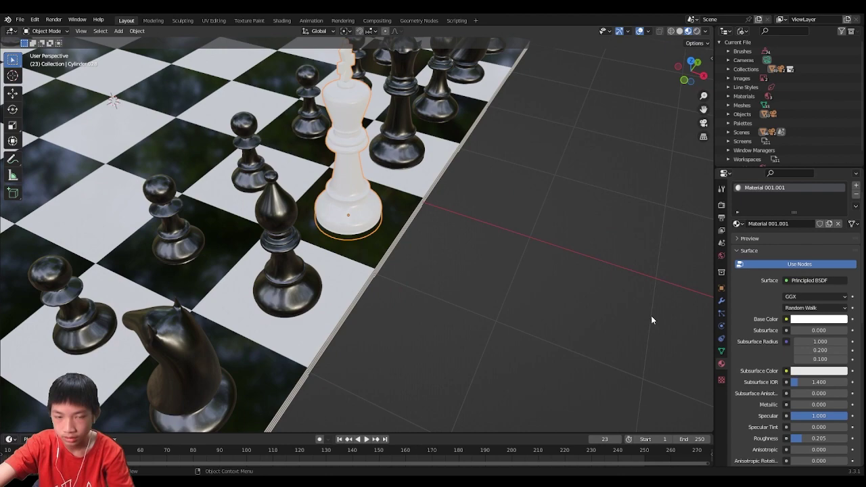
middle_drag(581, 284, 489, 158)
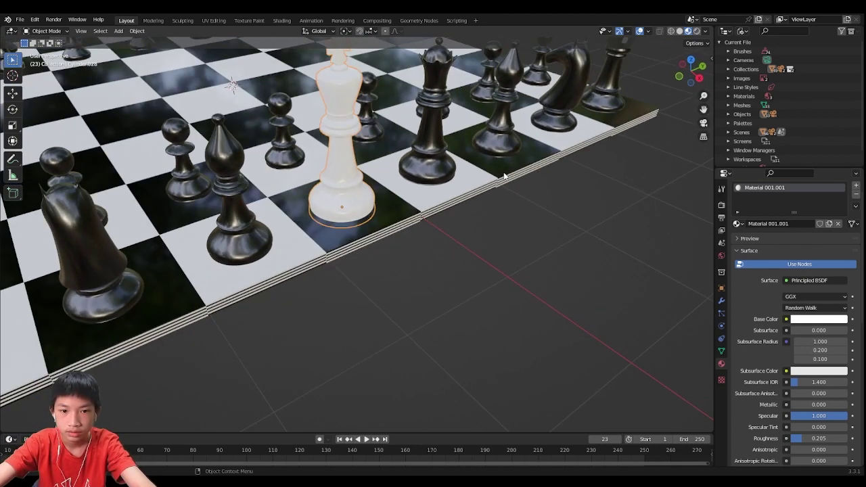
Step: Box-select the pieces on the king's side and include the white king
scroll(476, 173, down, 5)
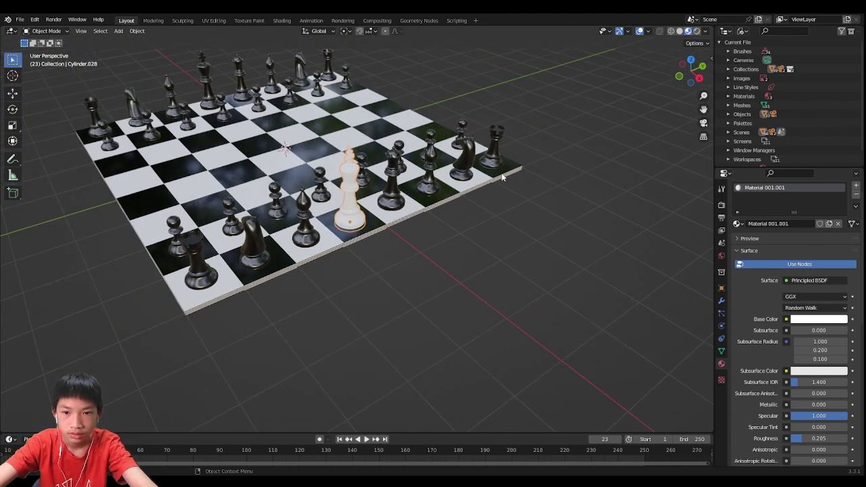
middle_drag(502, 177, 560, 143)
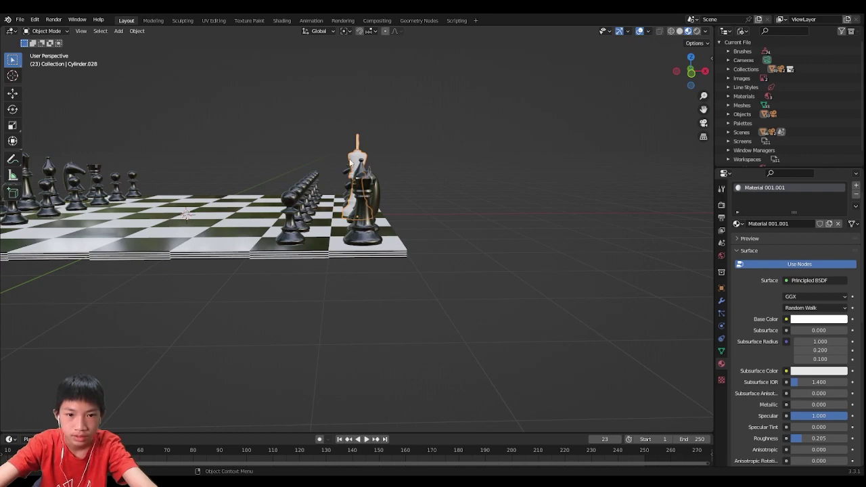
middle_drag(350, 161, 339, 154)
drag(292, 156, 418, 182)
middle_drag(417, 182, 363, 223)
scroll(358, 215, up, 2)
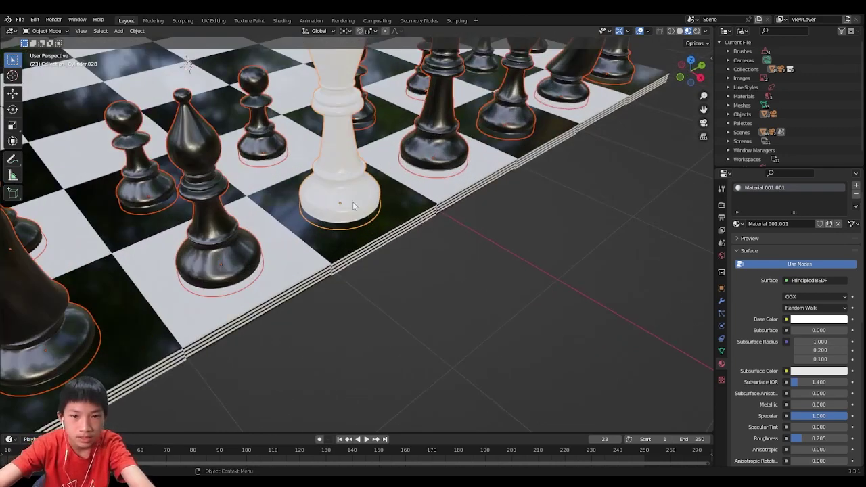
middle_drag(338, 193, 303, 217)
scroll(307, 213, up, 5)
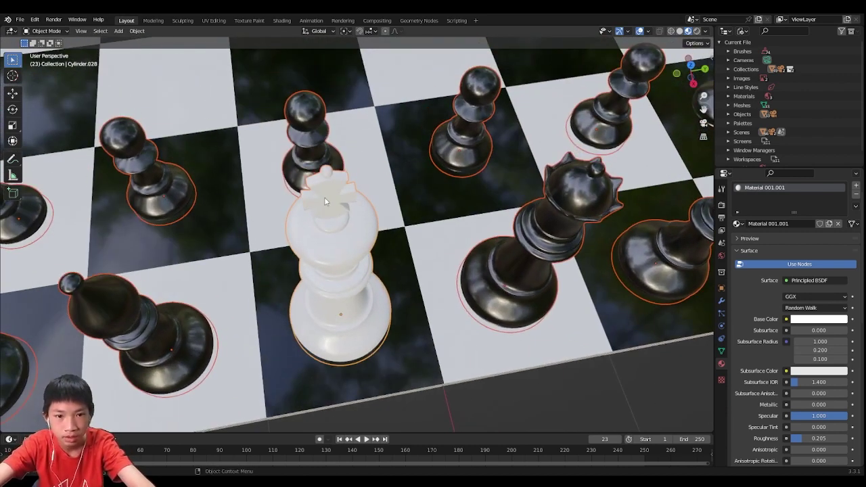
scroll(323, 226, down, 5)
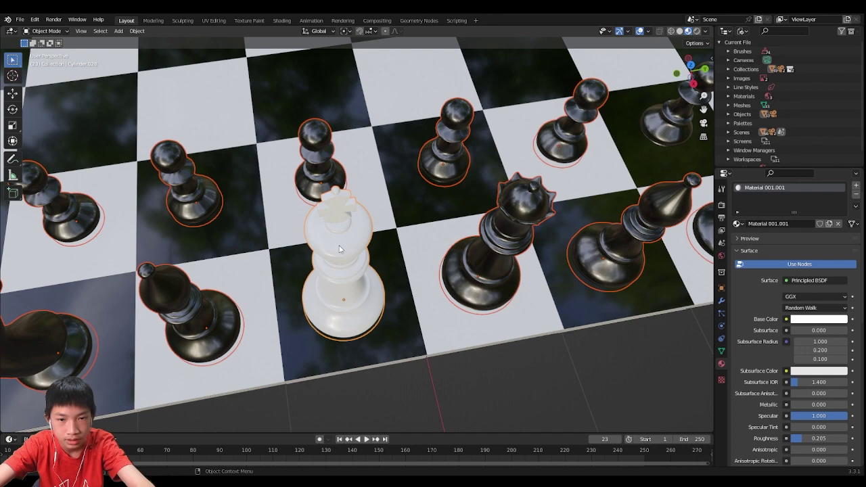
middle_drag(363, 264, 367, 189)
scroll(368, 189, up, 3)
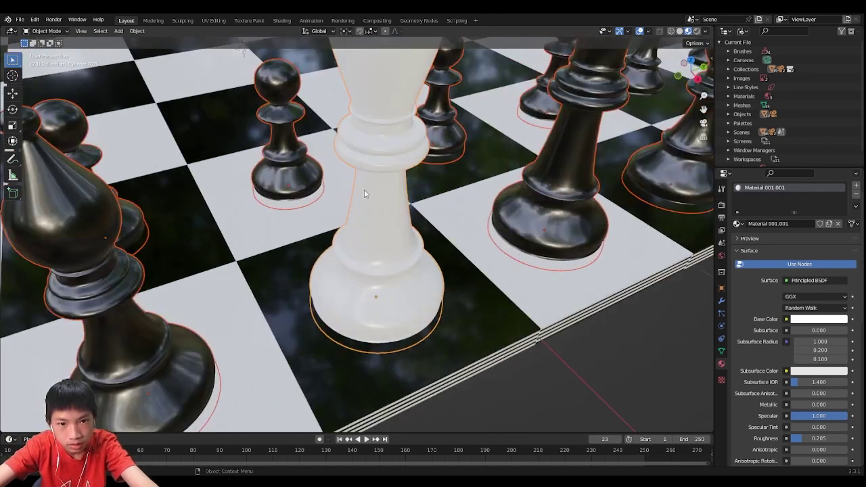
scroll(348, 197, up, 1)
Step: Link the white king's Material 001.001 to all selected pieces with Ctrl+L
scroll(306, 254, down, 5)
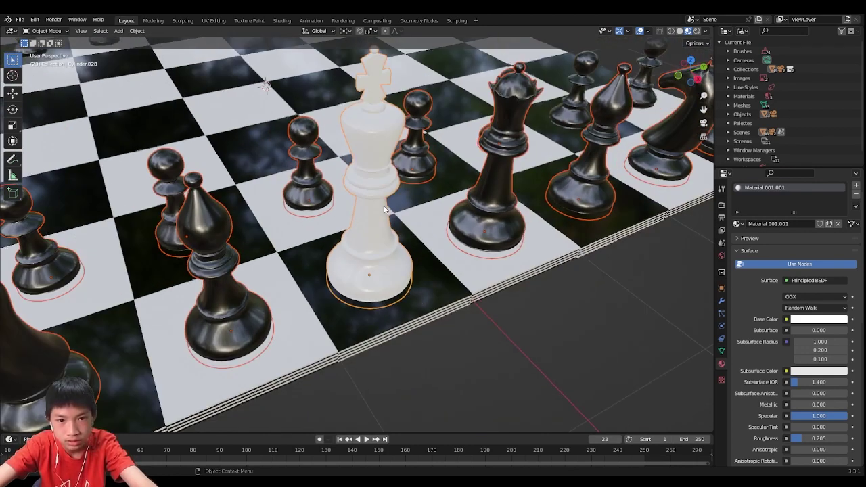
middle_drag(306, 254, 414, 214)
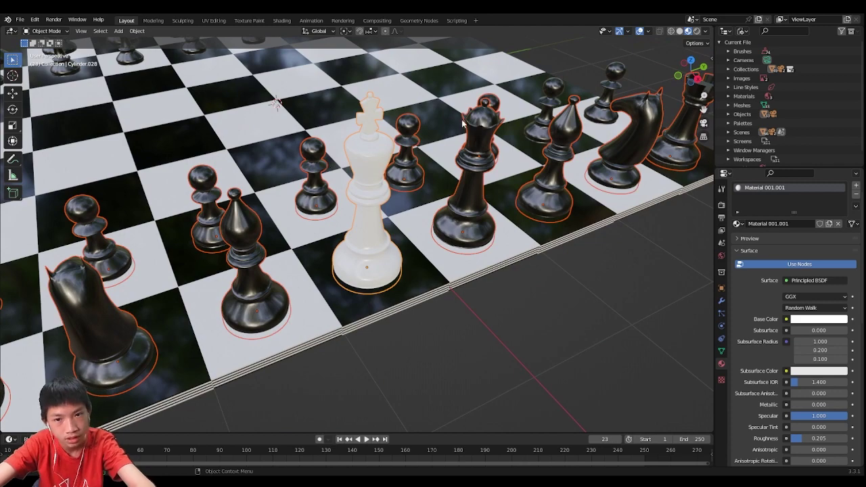
scroll(459, 176, down, 5)
middle_drag(460, 178, 516, 167)
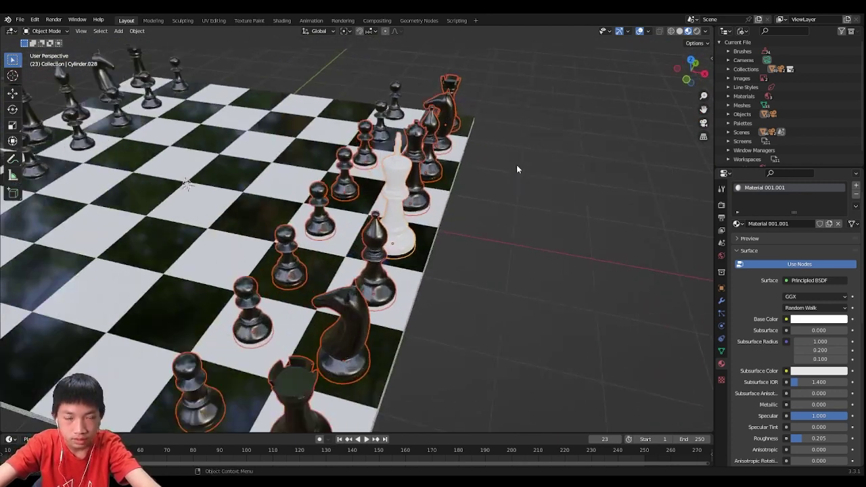
scroll(516, 169, up, 2)
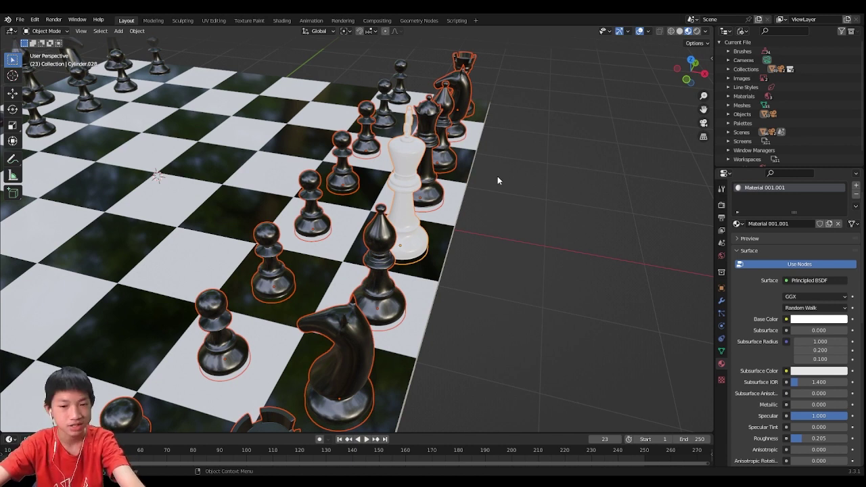
key(ctrl+l)
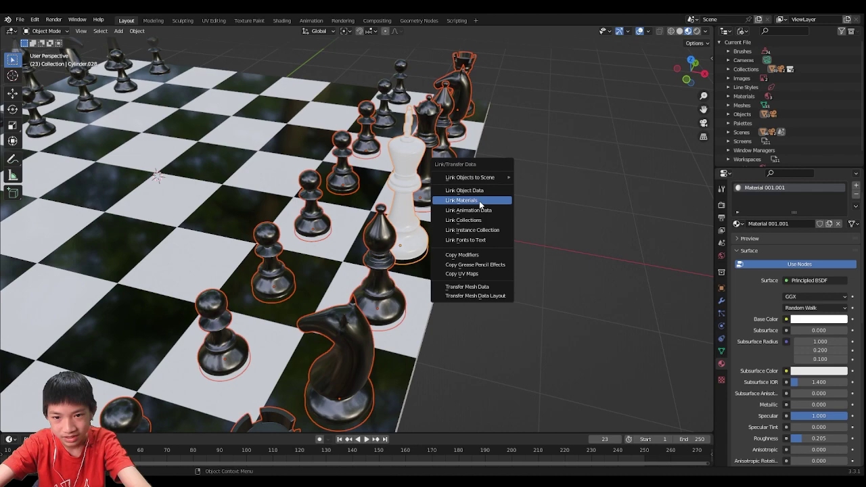
click(479, 201)
Step: Link the white material from a white rook to the two leftover black pawns
scroll(551, 170, down, 4)
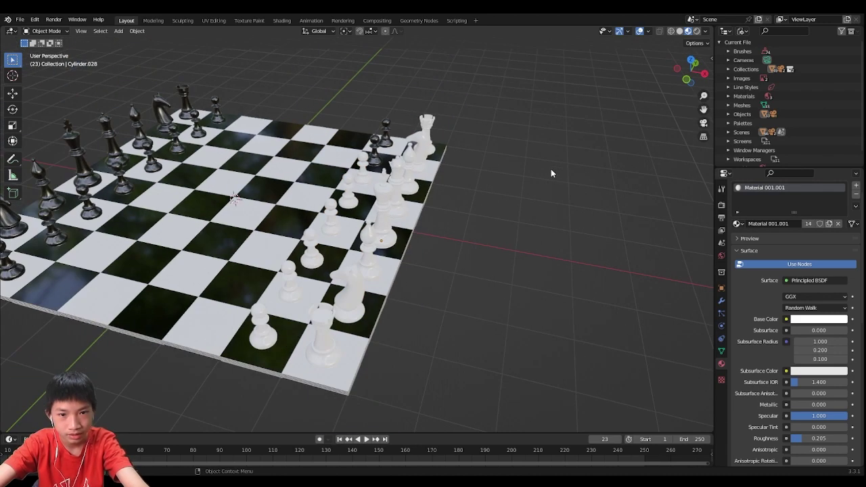
middle_drag(550, 169, 422, 261)
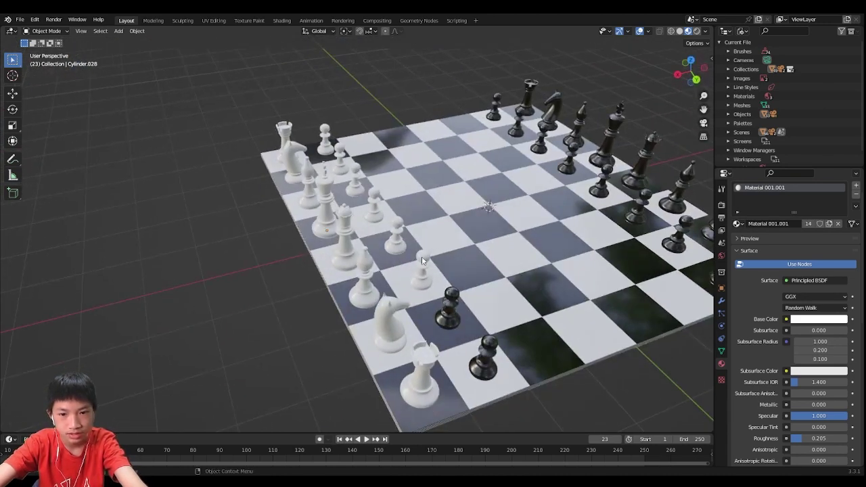
click(458, 320)
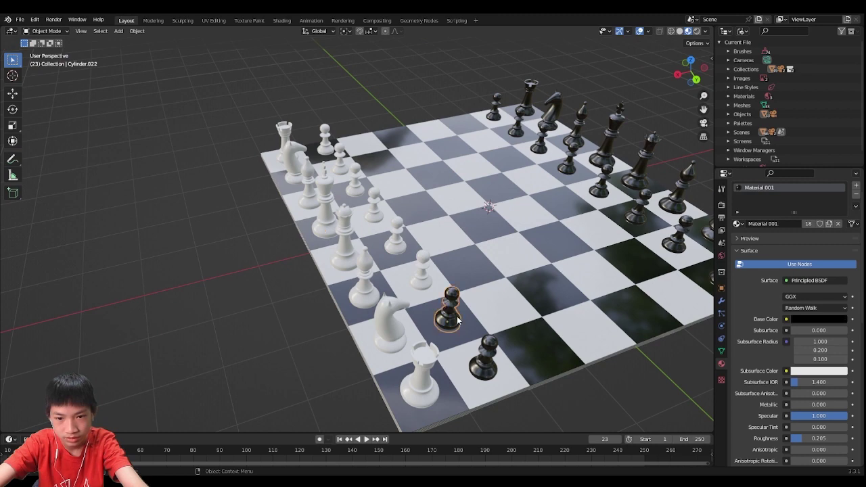
shift+click(420, 365)
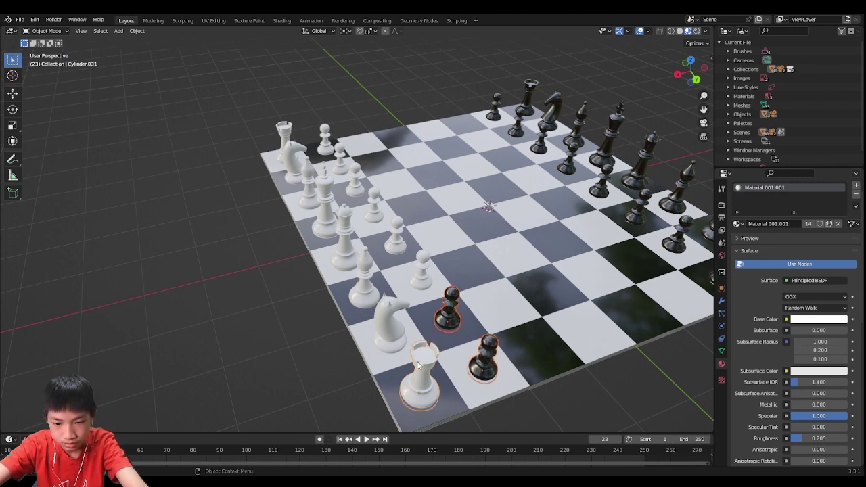
key(ctrl+l)
click(418, 363)
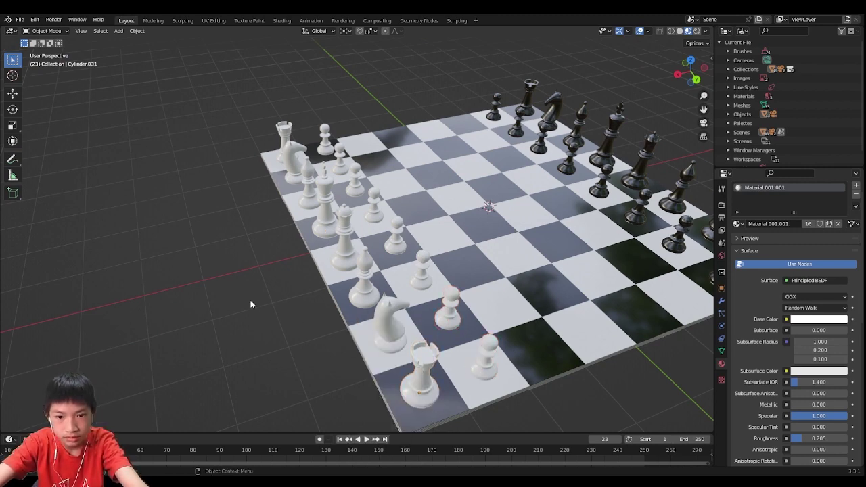
middle_drag(418, 365, 311, 240)
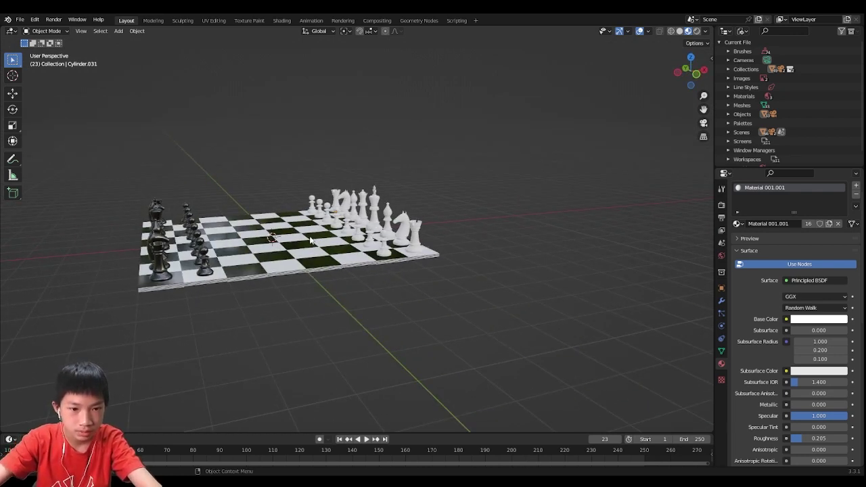
Step: Lower the board along Z so the pieces' bases rest on its surface
drag(83, 177, 613, 299)
click(423, 263)
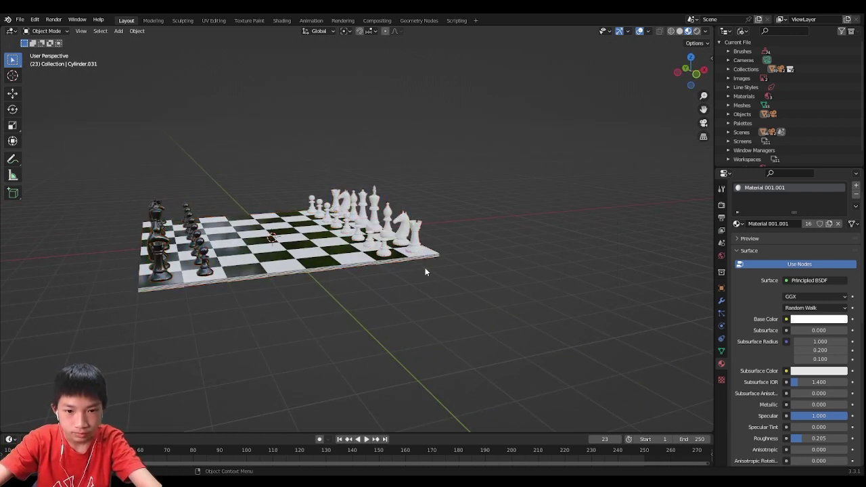
scroll(401, 265, up, 4)
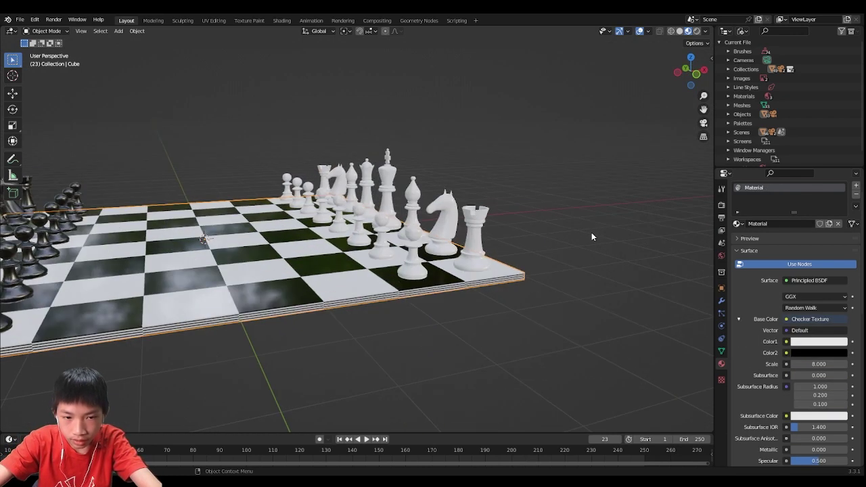
click(684, 76)
scroll(269, 177, up, 5)
click(421, 187)
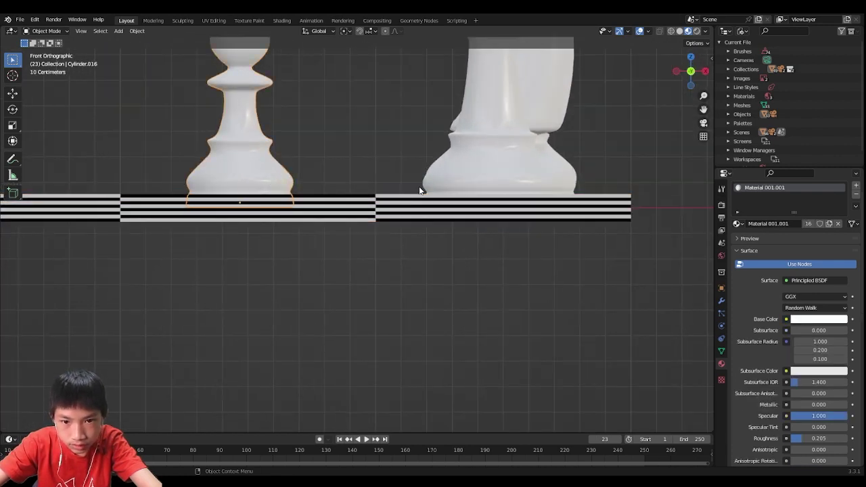
click(432, 202)
click(480, 188)
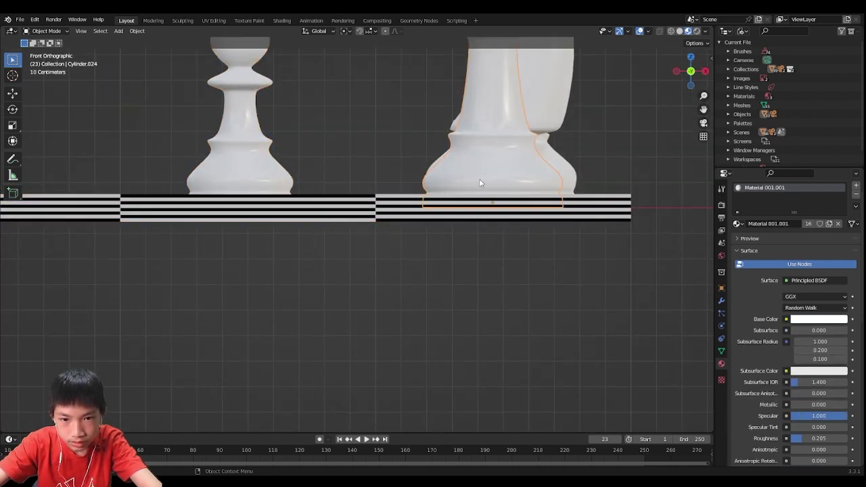
click(407, 209)
key(g)
key(z)
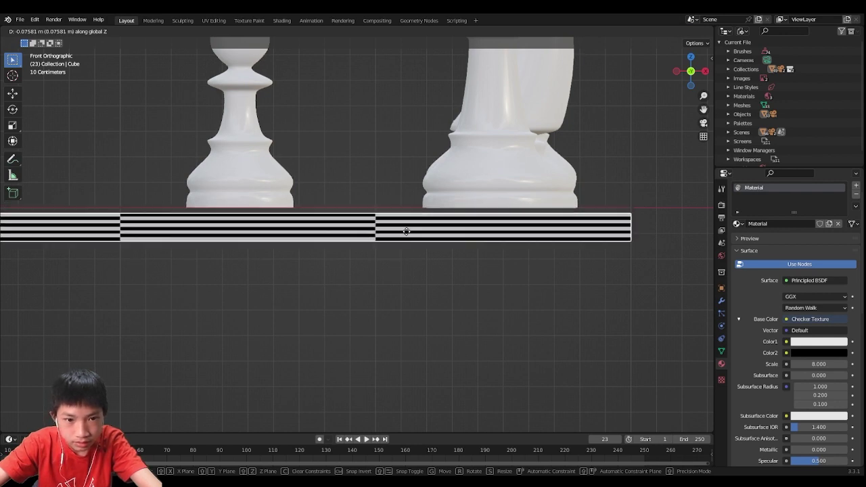
click(400, 225)
Step: Raise the whole board with every piece about 1.512 m up along Z
scroll(389, 270, down, 6)
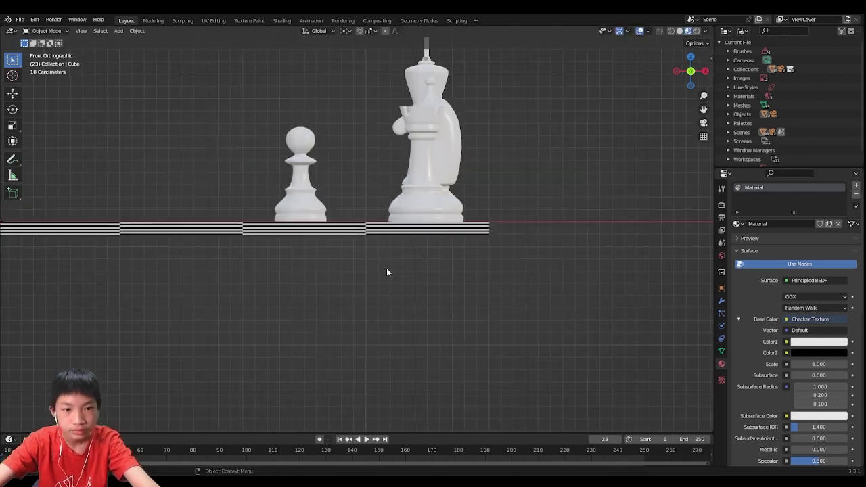
middle_drag(390, 275, 420, 281)
scroll(425, 284, down, 4)
key(a)
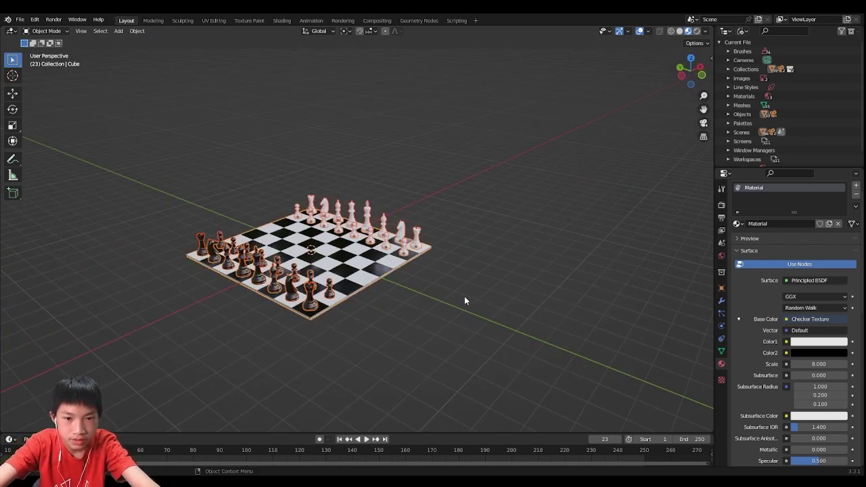
scroll(474, 298, up, 4)
middle_drag(481, 299, 406, 276)
key(g)
key(z)
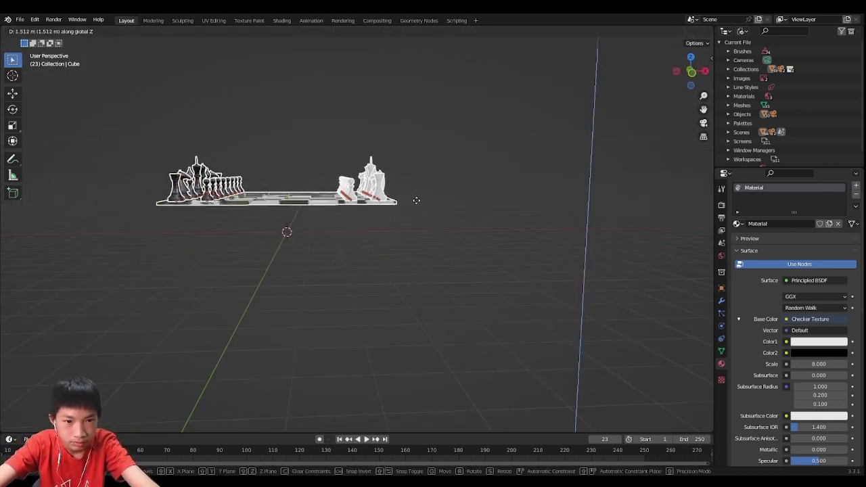
click(460, 179)
Step: Add a new cube and raise it along Z toward the board
middle_drag(459, 179, 488, 215)
key(shift+a)
mouse_move(366, 193)
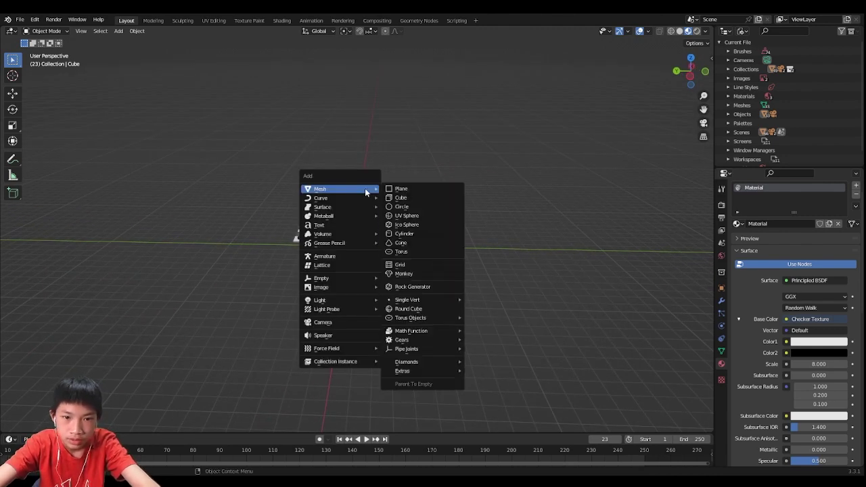
click(424, 196)
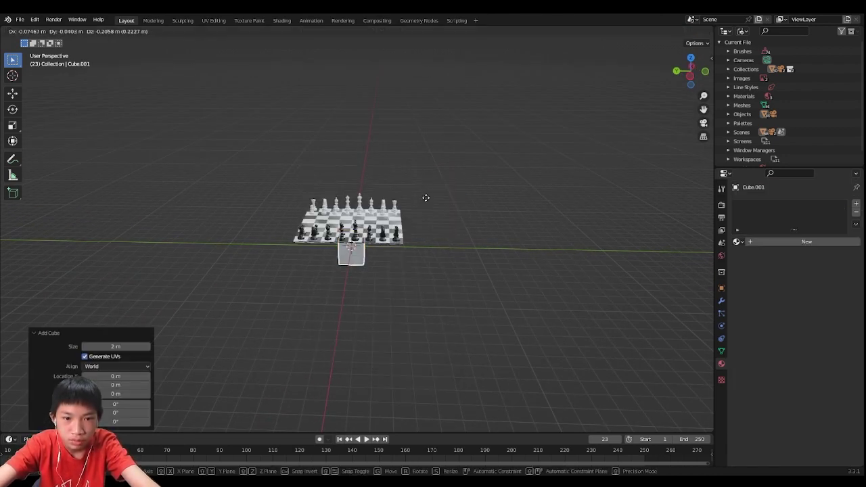
click(690, 78)
scroll(534, 213, up, 5)
key(g)
key(z)
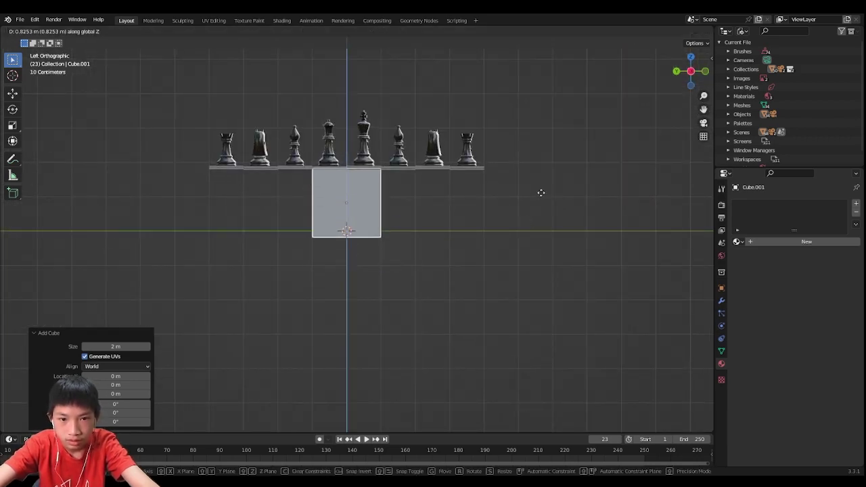
click(540, 192)
Step: Scale the cube about 5.087 times in width and depth into a wide base
middle_drag(540, 192, 446, 267)
key(s)
key(shift+z)
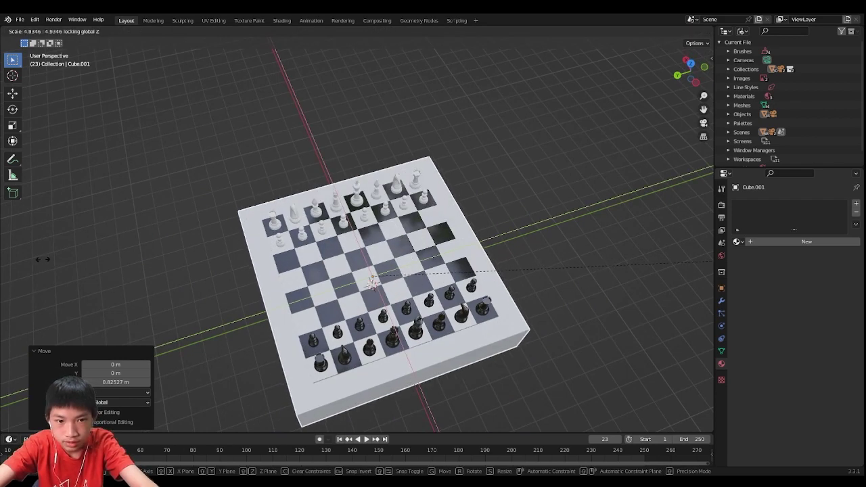
click(50, 257)
Step: Reselect the block base and start moving it along Z under the board
middle_drag(109, 251, 479, 310)
click(389, 281)
scroll(399, 286, up, 3)
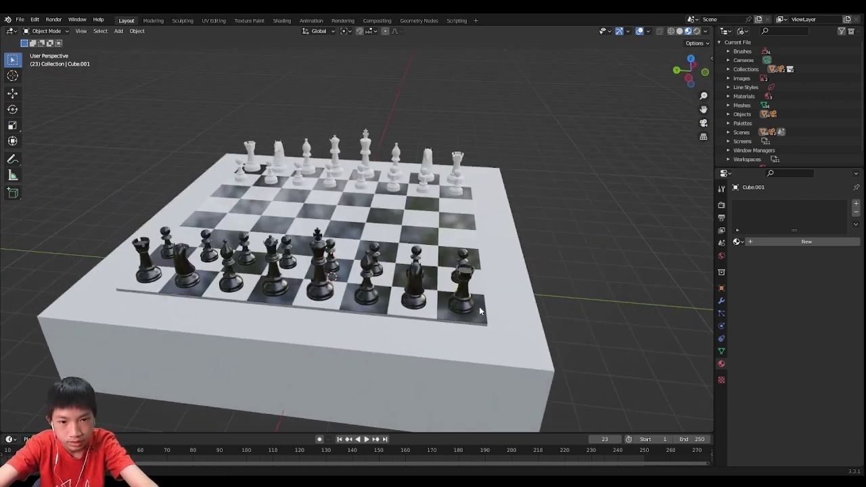
click(455, 340)
key(g)
key(z)
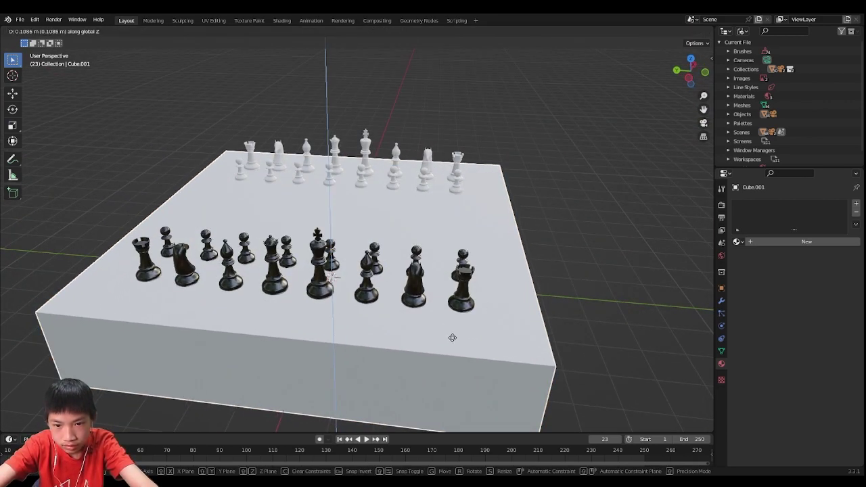
Step: Select the block beneath the board and apply its scale with Ctrl+A
click(472, 343)
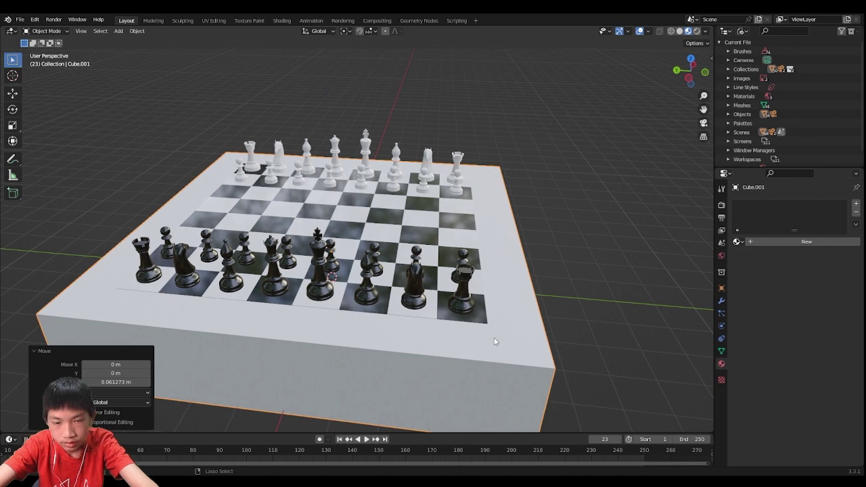
key(ctrl+a)
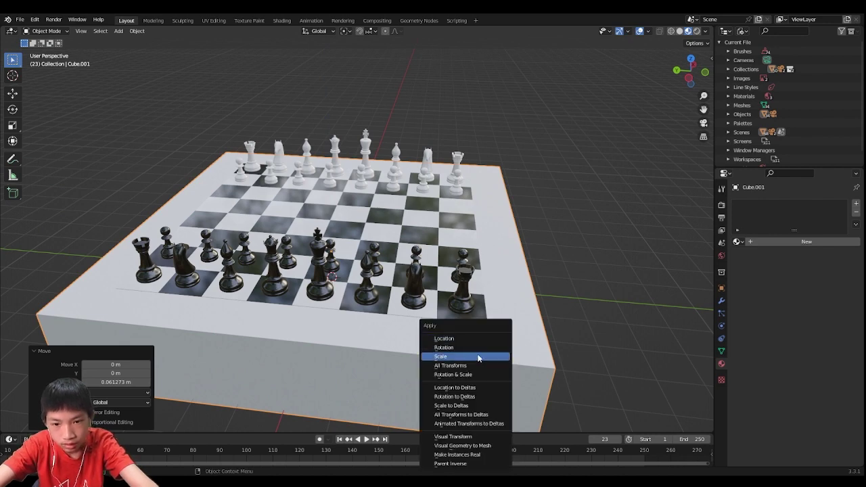
click(475, 357)
scroll(474, 357, down, 4)
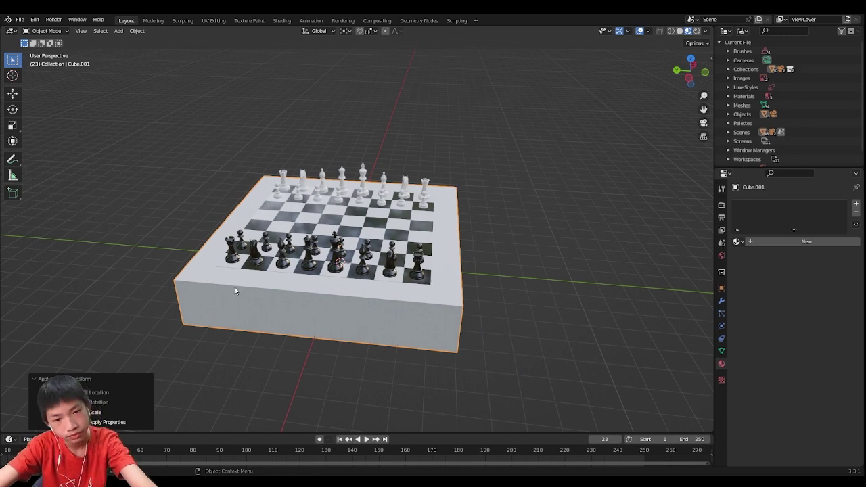
scroll(230, 283, up, 2)
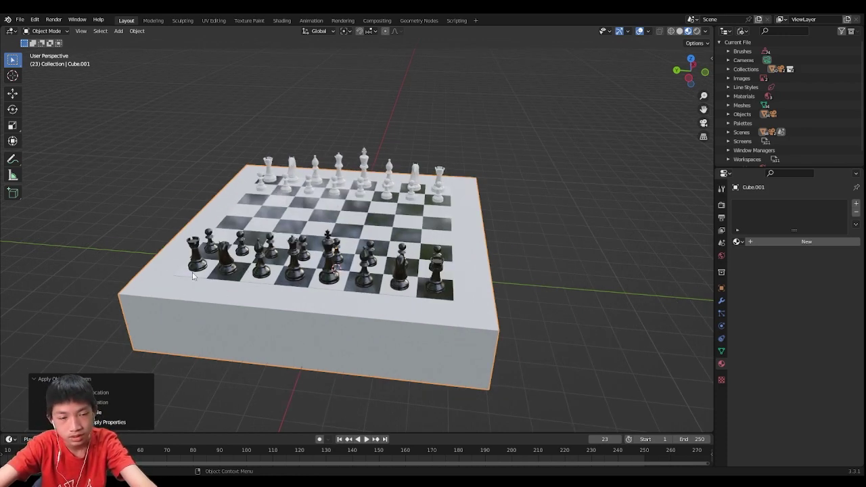
middle_drag(207, 287, 246, 291)
Step: In Edit Mode, bevel the block's edges with three rounded segments
key(Tab)
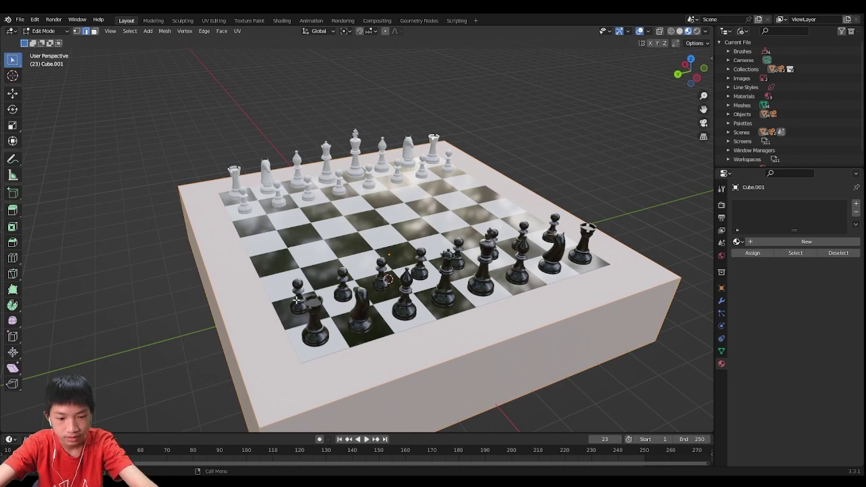
scroll(296, 300, down, 2)
middle_drag(296, 300, 250, 311)
middle_drag(374, 308, 367, 276)
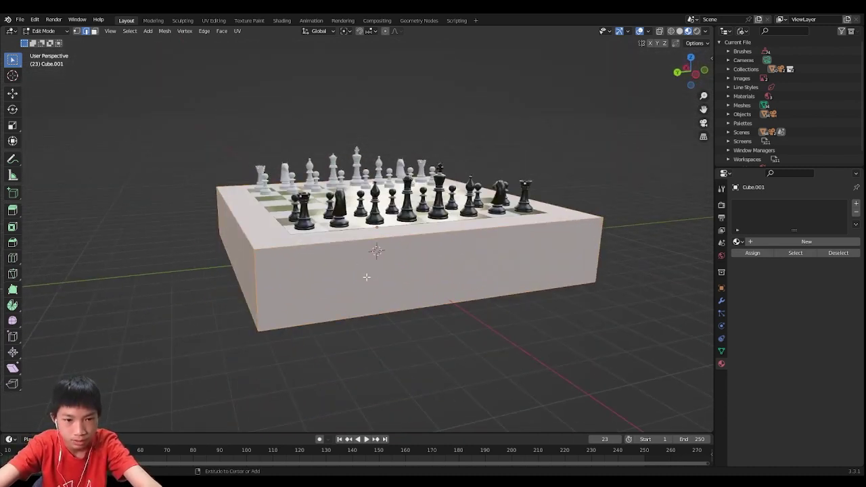
key(ctrl+b)
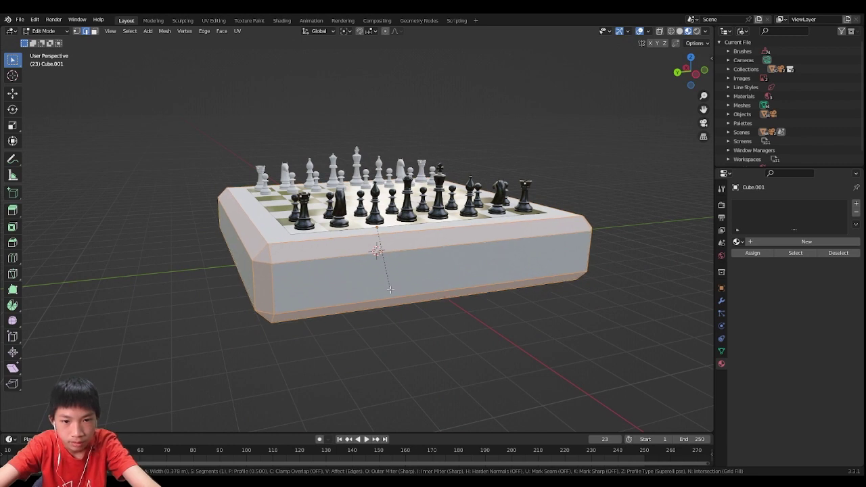
scroll(393, 292, up, 1)
scroll(393, 292, up, 1)
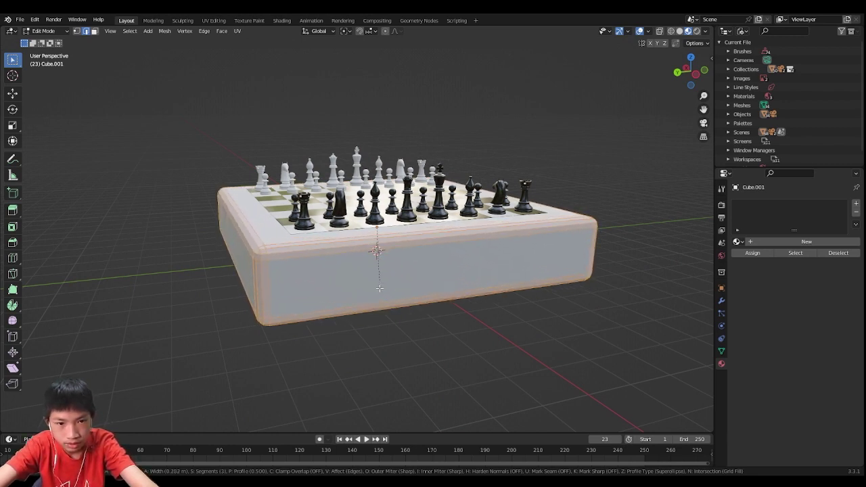
click(377, 284)
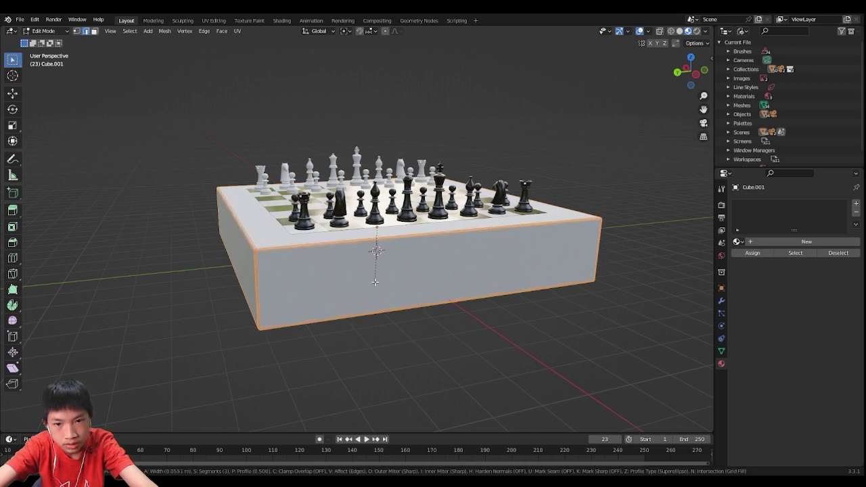
Step: Back in Object Mode, apply Shade Smooth to the block
key(Tab)
middle_drag(376, 280, 443, 285)
right_click(411, 282)
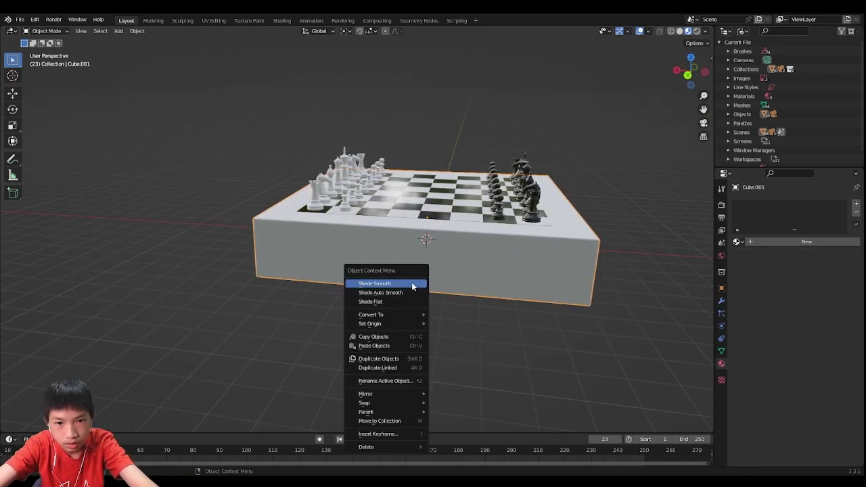
click(412, 283)
middle_drag(369, 285, 520, 305)
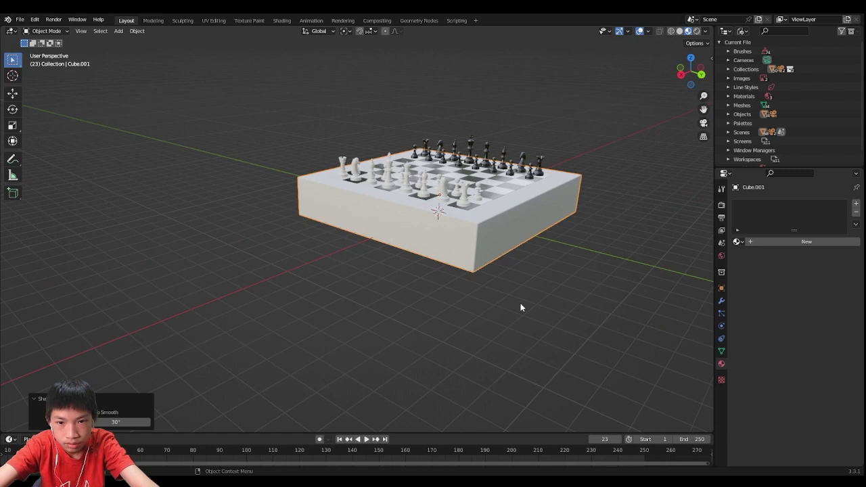
middle_drag(483, 264, 512, 242)
key(shift+d)
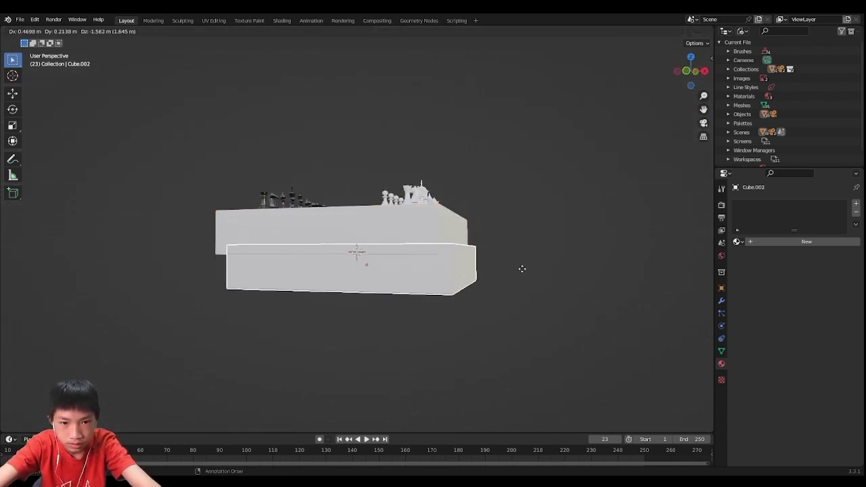
key(x)
key(z)
click(512, 281)
mouse_move(518, 288)
middle_down()
mouse_move(544, 302)
mouse_move(534, 286)
middle_up()
key(s)
key(shift+z)
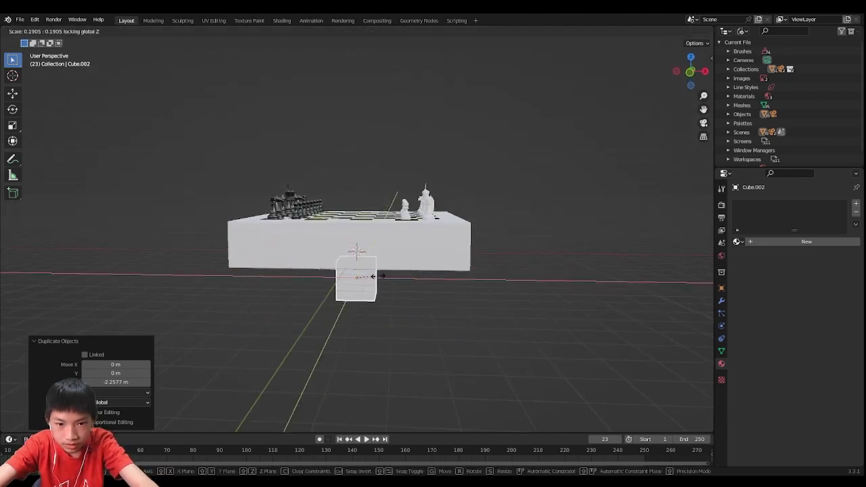
click(371, 285)
key(s)
key(shift+z)
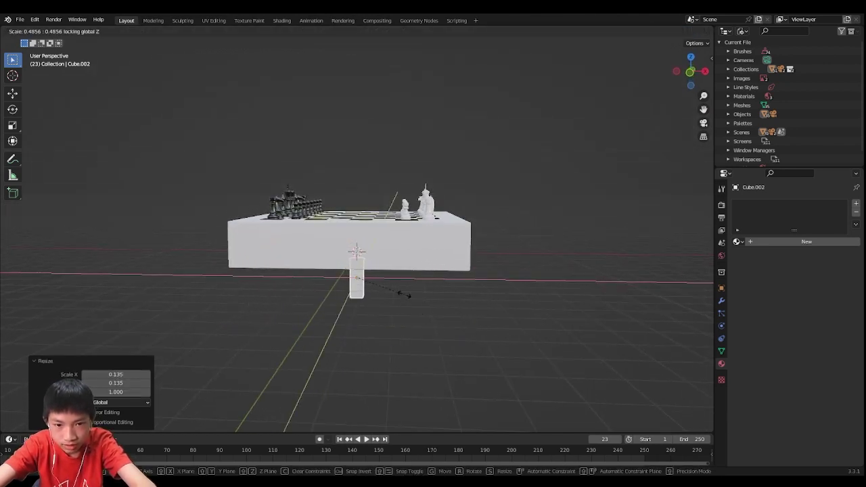
click(404, 294)
scroll(402, 293, up, 4)
middle_drag(401, 293, 384, 221)
scroll(339, 302, up, 4)
key(Tab)
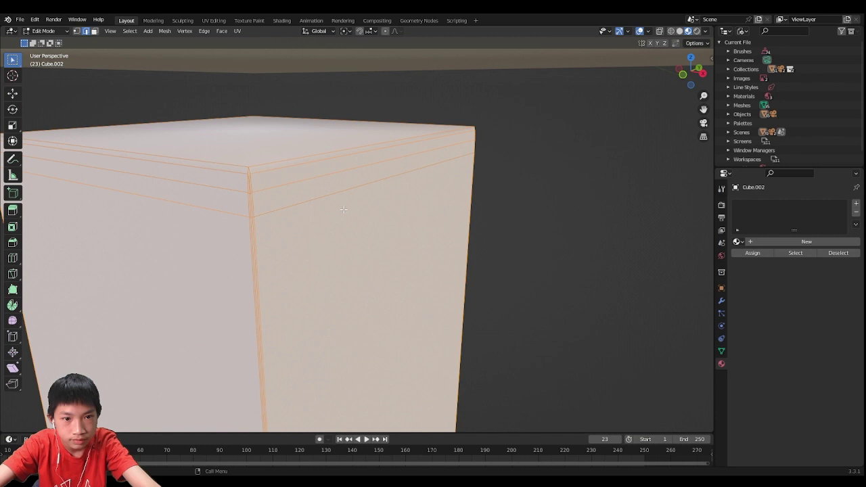
key(Tab)
scroll(333, 210, up, 3)
scroll(324, 211, down, 5)
scroll(324, 211, down, 3)
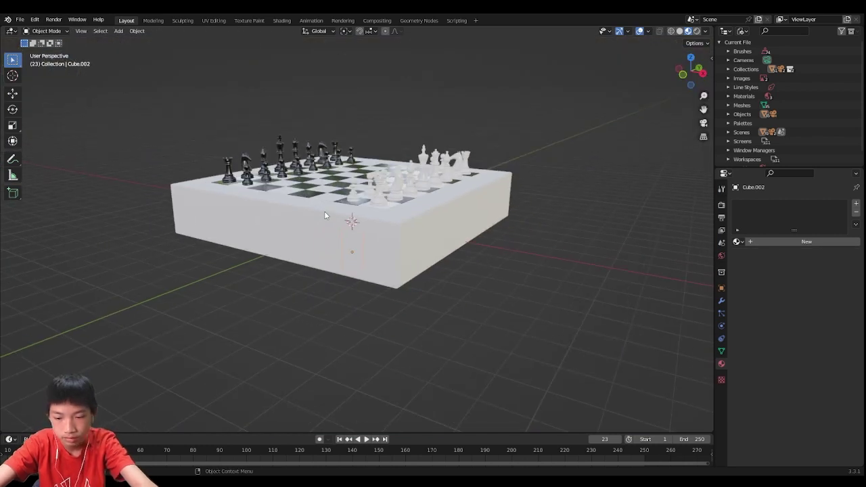
key(Delete)
scroll(327, 203, down, 2)
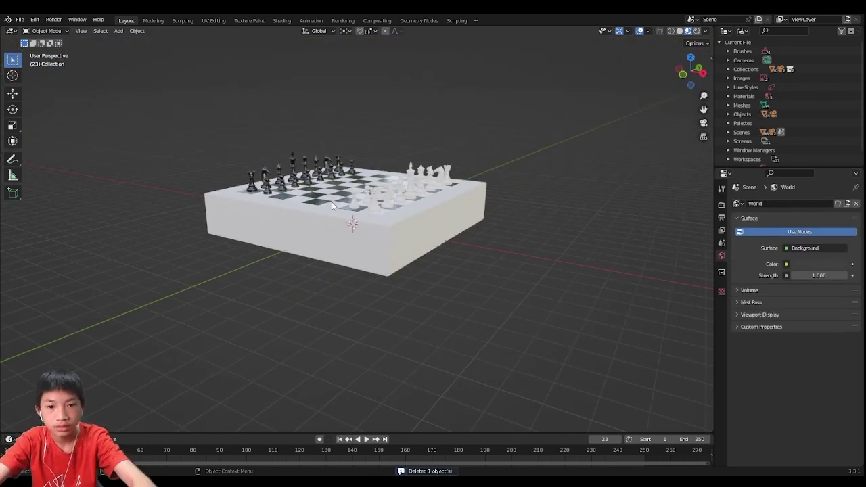
Step: Add a cube below the board and shrink its width and depth into a thin leg
key(shift+a)
mouse_move(333, 200)
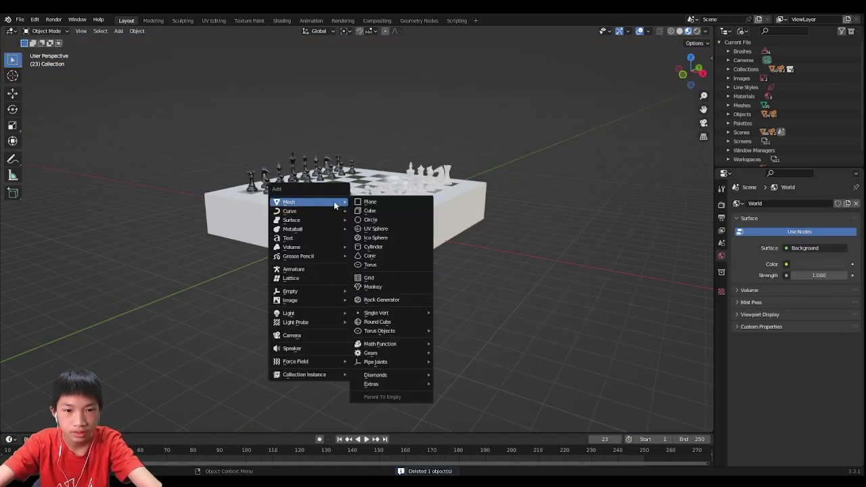
click(377, 212)
middle_drag(377, 214, 427, 178)
key(g)
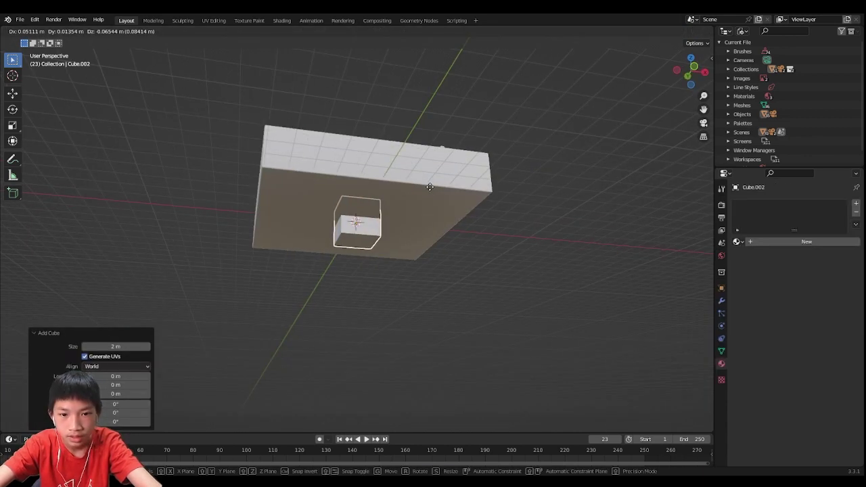
key(z)
click(428, 203)
key(s)
key(shift+z)
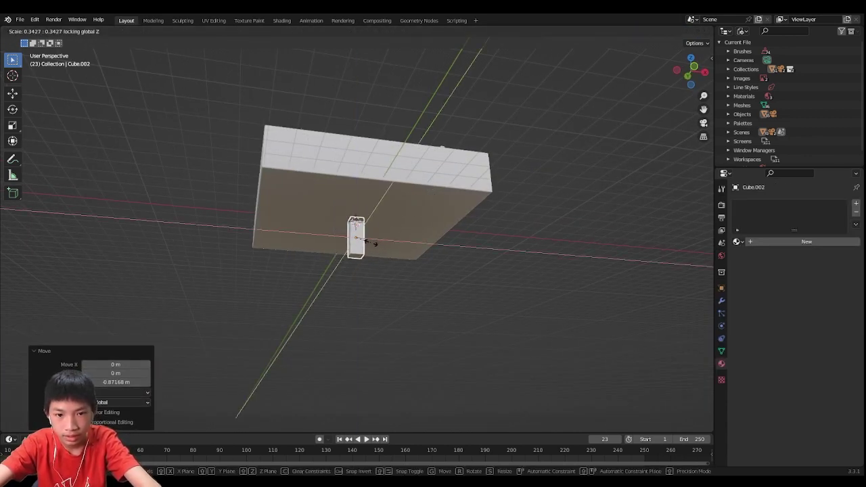
click(369, 246)
Step: From the underneath view, move the leg to one corner of the base
middle_drag(387, 223, 614, 181)
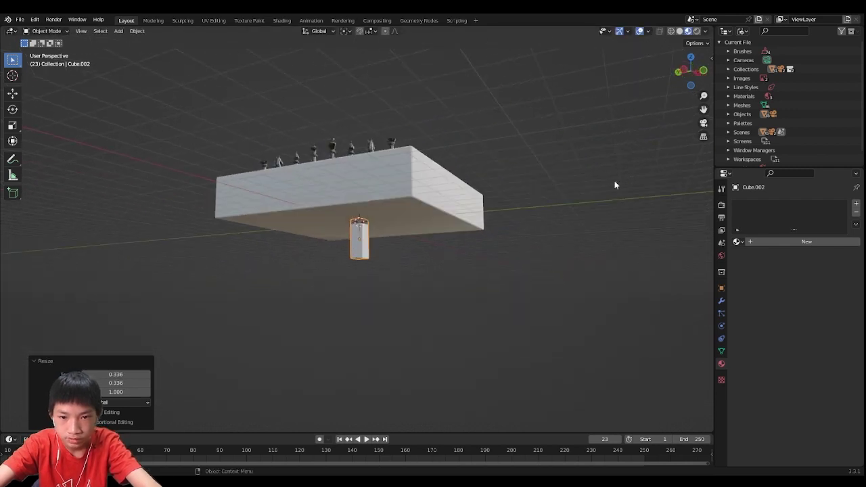
click(692, 55)
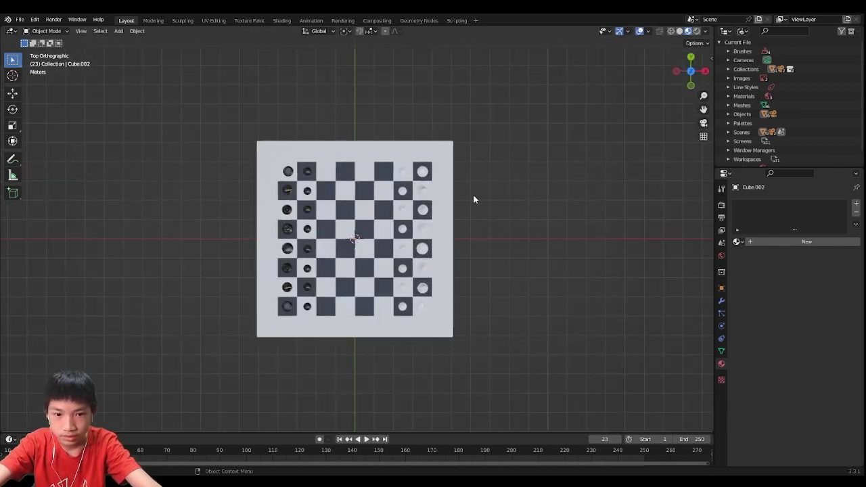
right_click(562, 139)
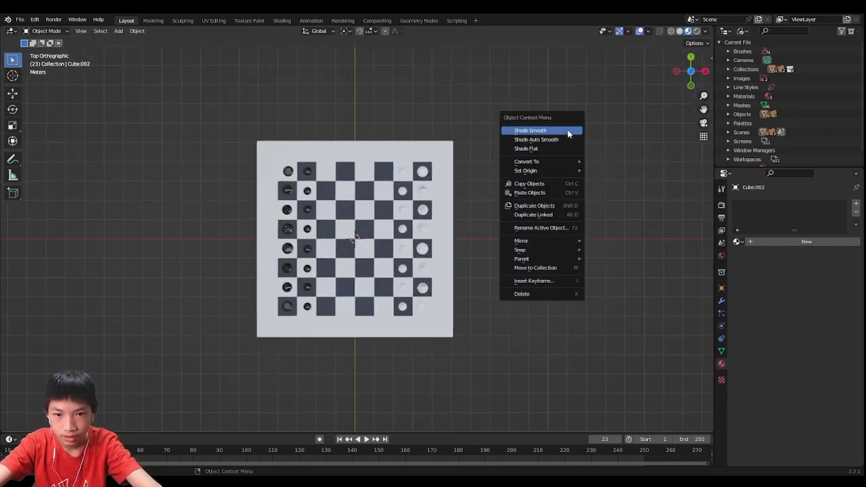
click(690, 71)
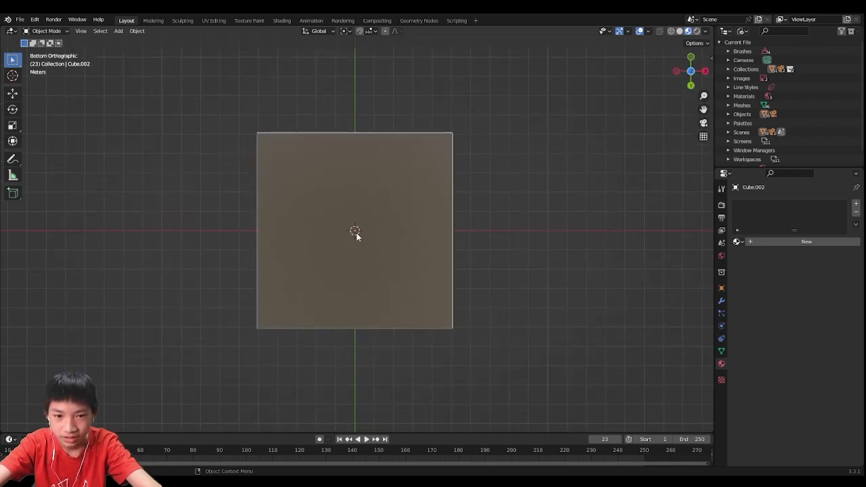
middle_drag(357, 235, 403, 242)
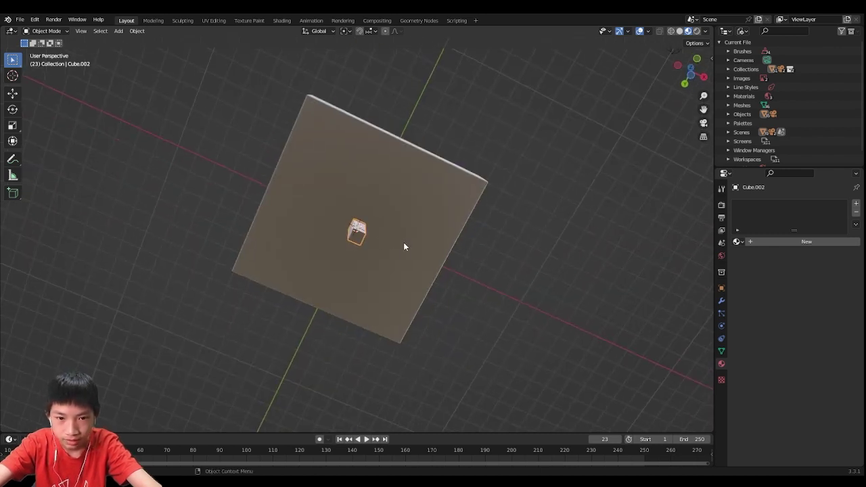
click(690, 76)
key(g)
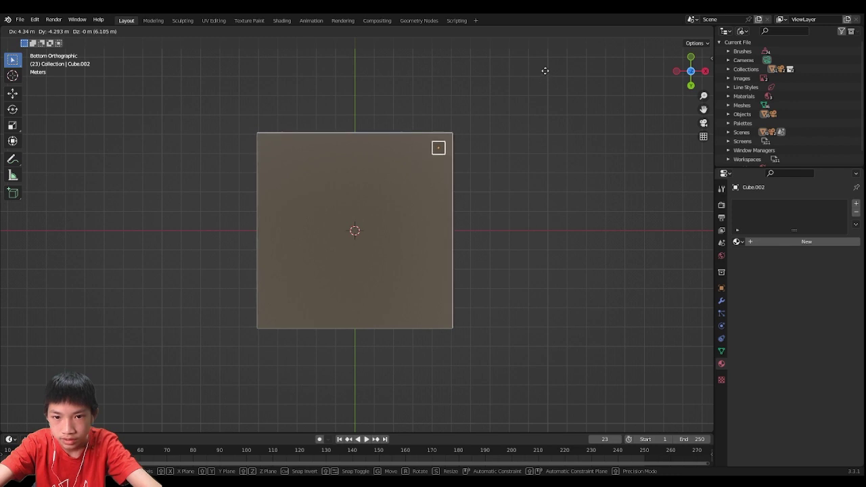
click(545, 70)
middle_drag(539, 111, 526, 195)
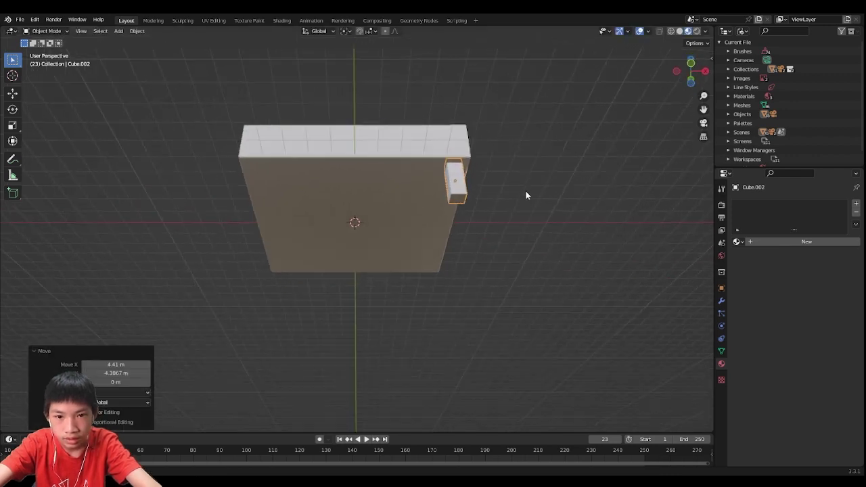
scroll(525, 194, up, 3)
Step: Bevel the leg's edges in Edit Mode, then start duplicating the leg
right_click(520, 211)
click(533, 208)
key(Tab)
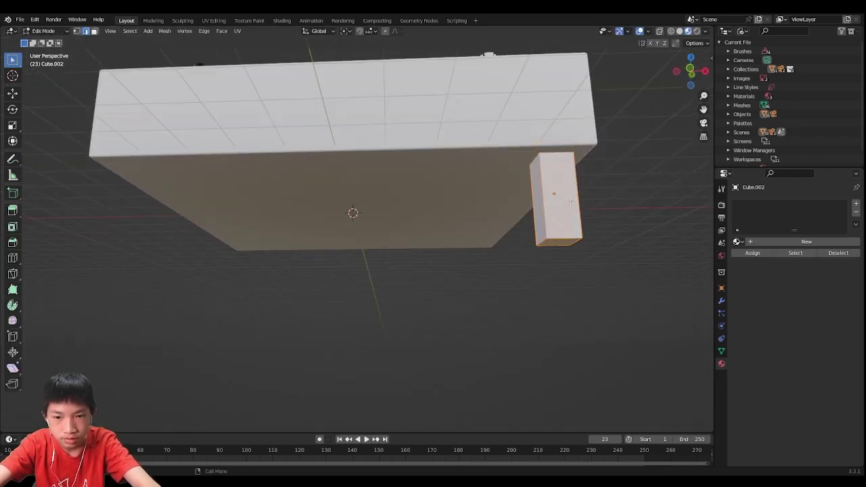
right_click(570, 200)
key(Escape)
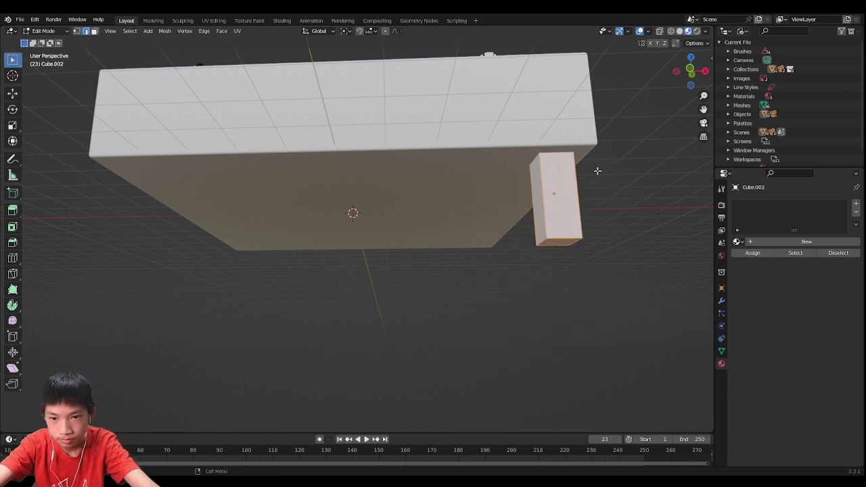
key(ctrl+b)
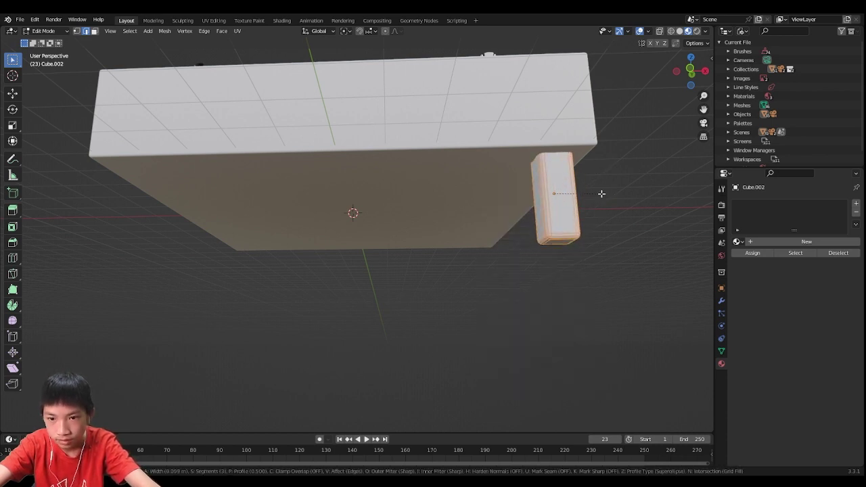
click(597, 194)
key(Tab)
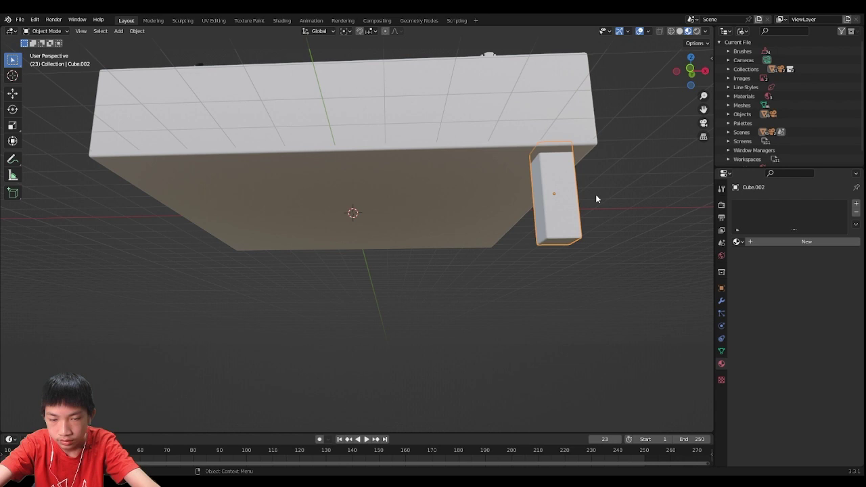
key(shift+d)
Step: Slide the leg copy along X to the opposite corner, then copy both legs across along Y
key(z)
key(x)
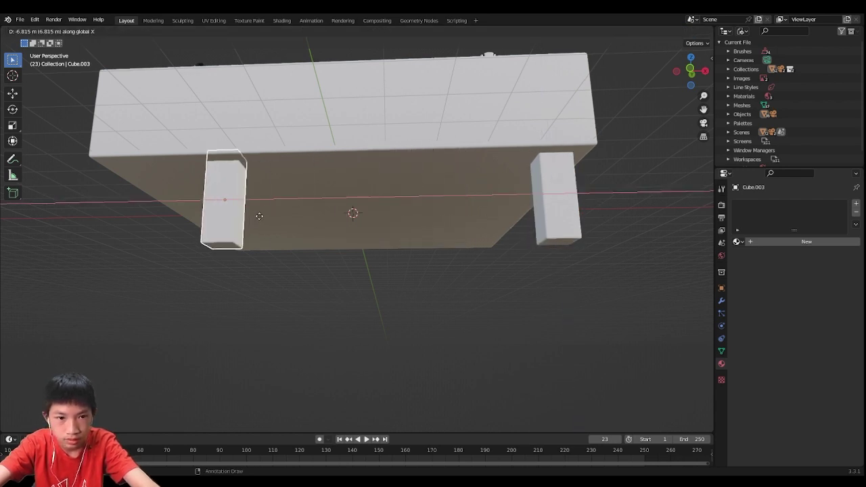
click(163, 217)
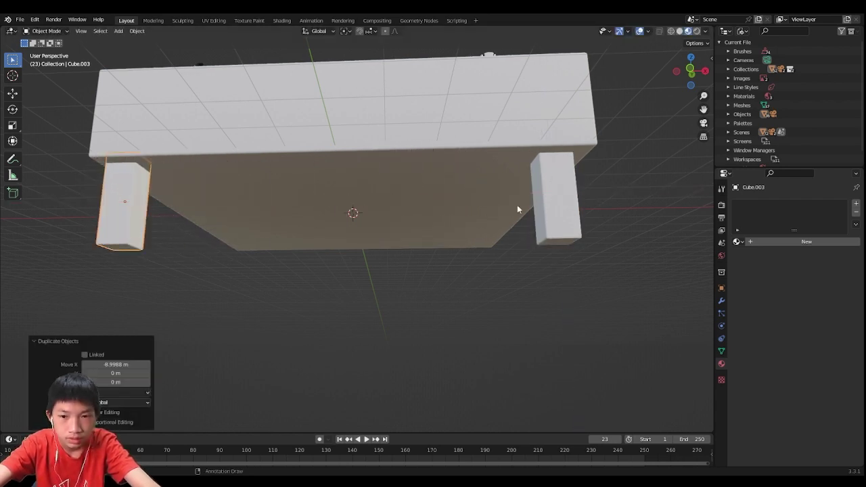
shift+click(547, 208)
middle_drag(547, 208, 445, 238)
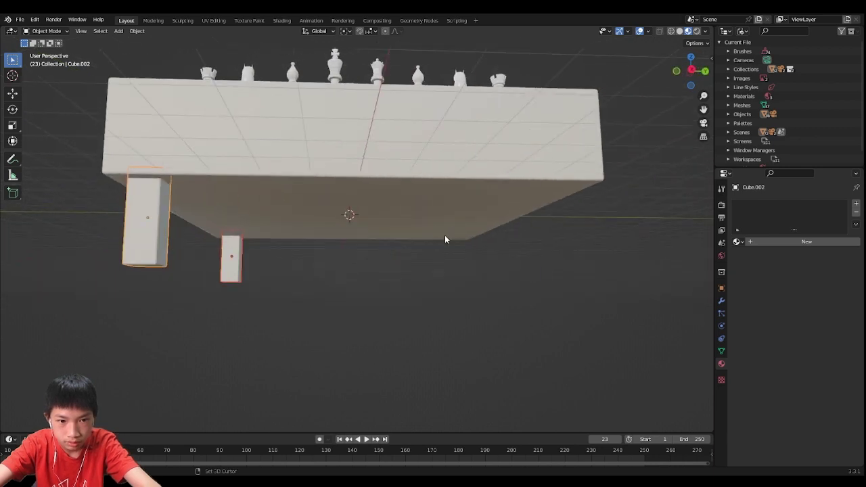
key(shift+d)
key(y)
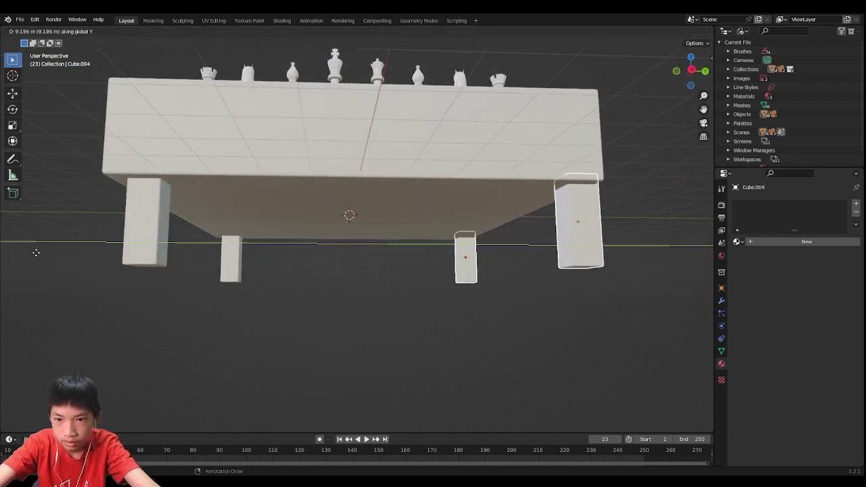
click(29, 256)
Step: Box-select all four legs and raise them along Z to meet the base's underside
click(197, 296)
scroll(189, 297, down, 4)
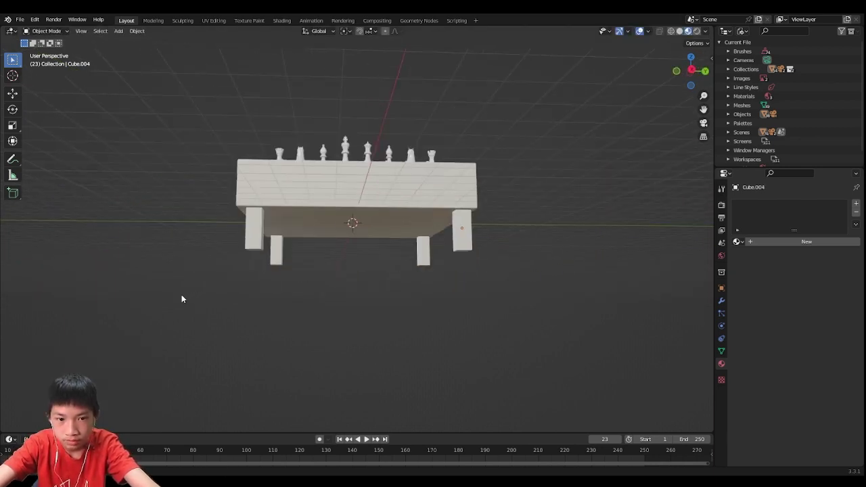
mouse_move(183, 297)
middle_down()
mouse_move(97, 303)
mouse_move(162, 325)
mouse_move(223, 295)
mouse_move(183, 305)
middle_up()
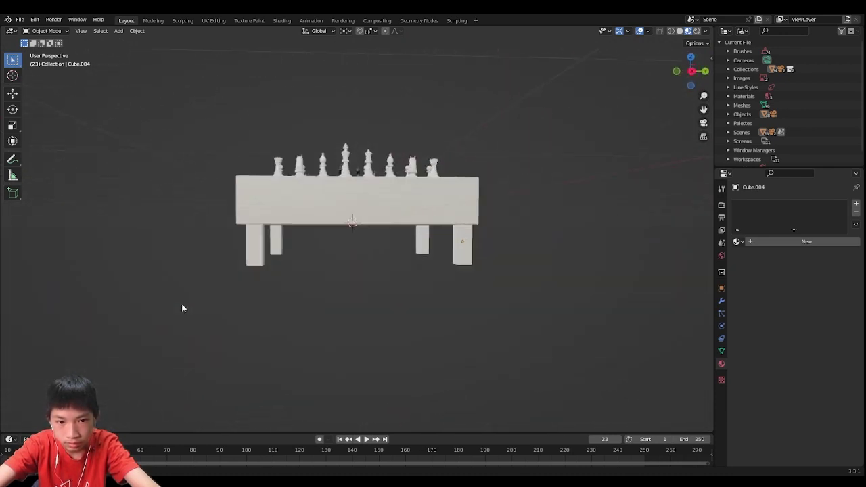
drag(207, 266, 482, 244)
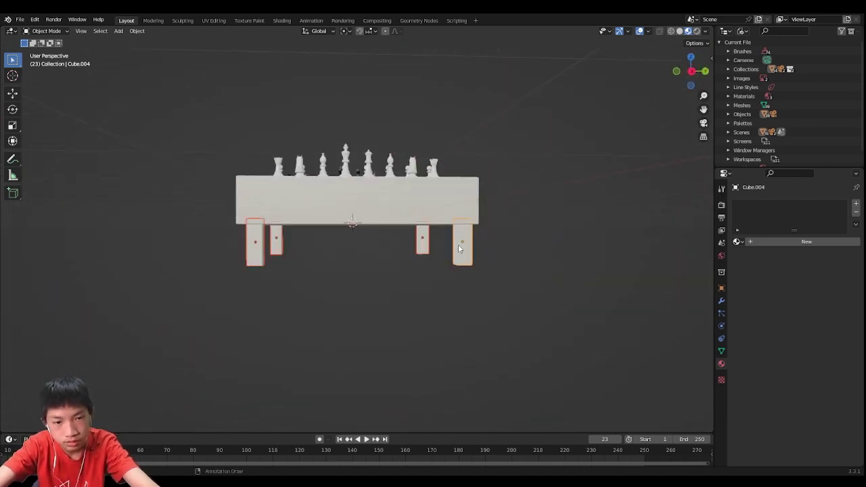
key(g)
key(z)
click(462, 227)
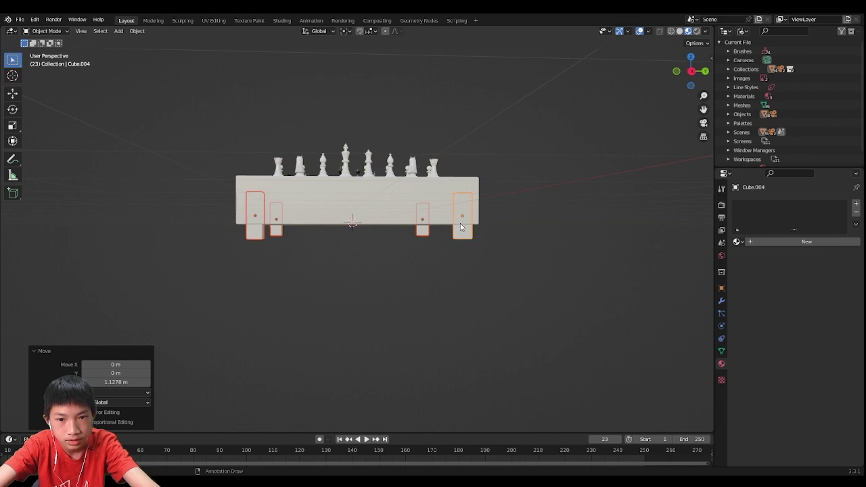
Step: Check the legs from a perspective angle and select the board base
click(376, 291)
middle_drag(376, 291, 481, 262)
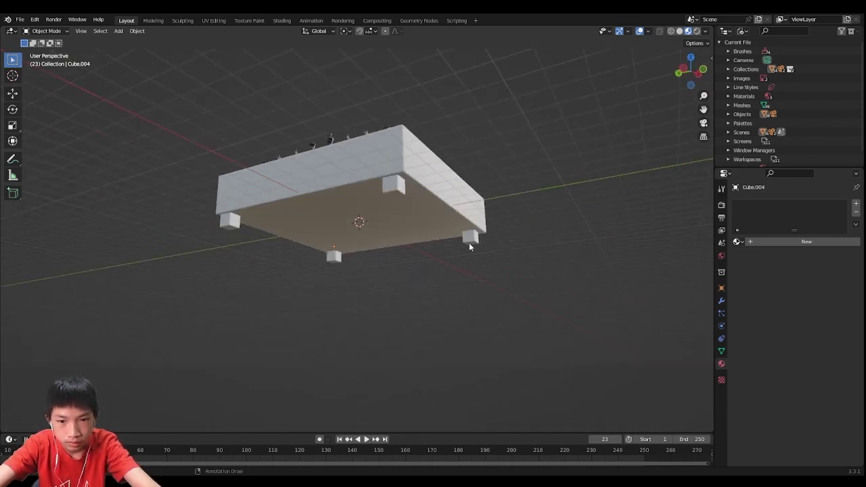
shift+click(468, 242)
shift+click(392, 186)
shift+click(230, 223)
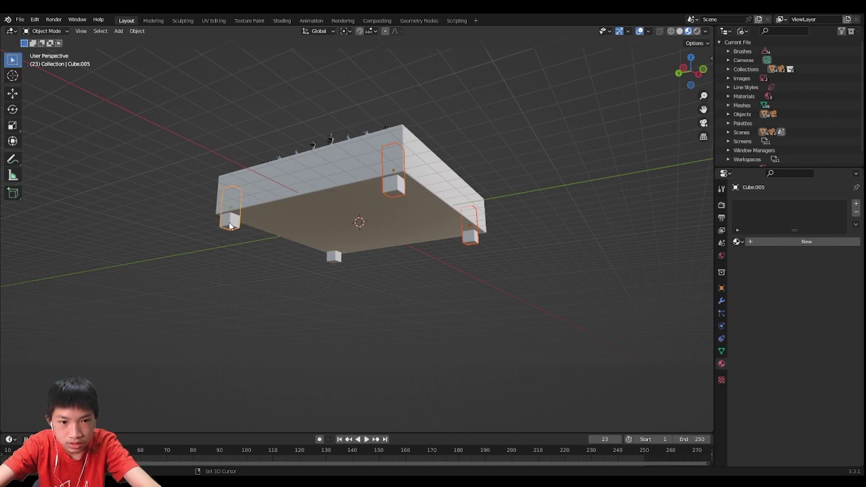
click(330, 235)
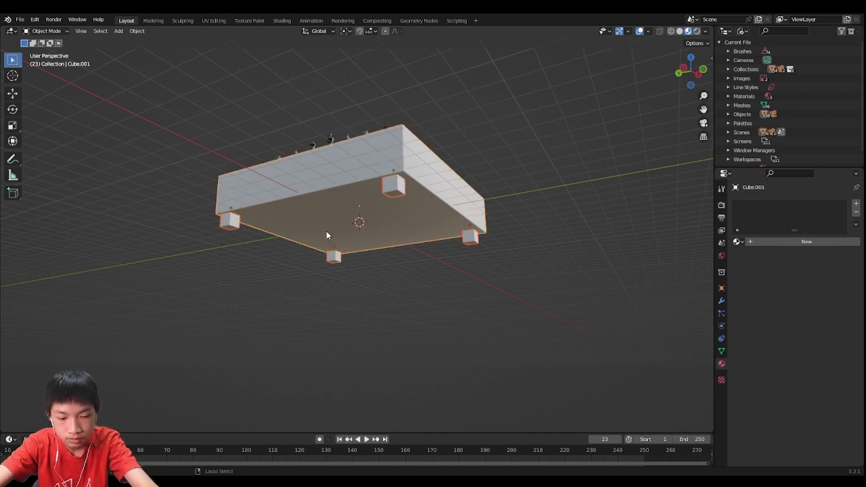
middle_drag(401, 288, 336, 317)
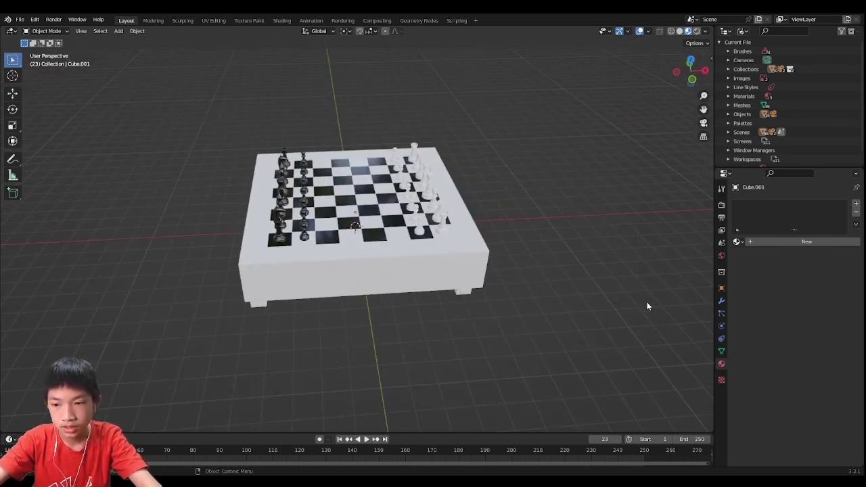
Step: Create Material.001 on the base and centre its Principled BSDF in the Shading workspace
click(777, 242)
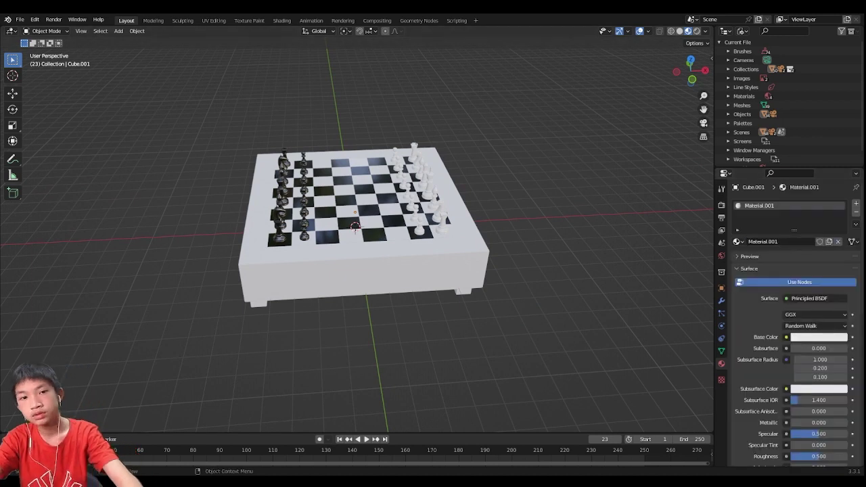
click(282, 20)
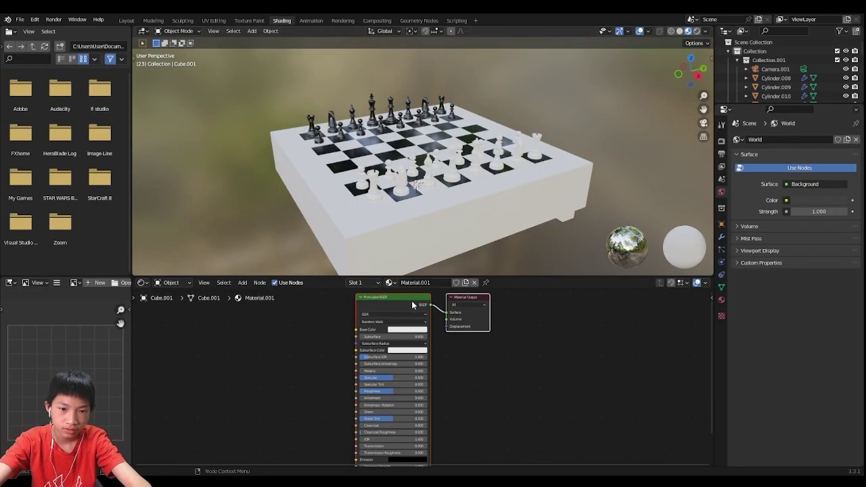
scroll(406, 302, up, 2)
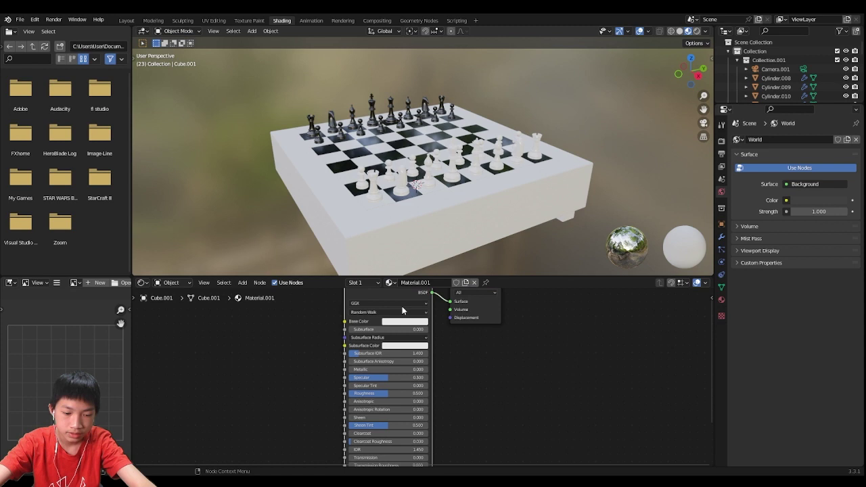
middle_drag(401, 310, 414, 368)
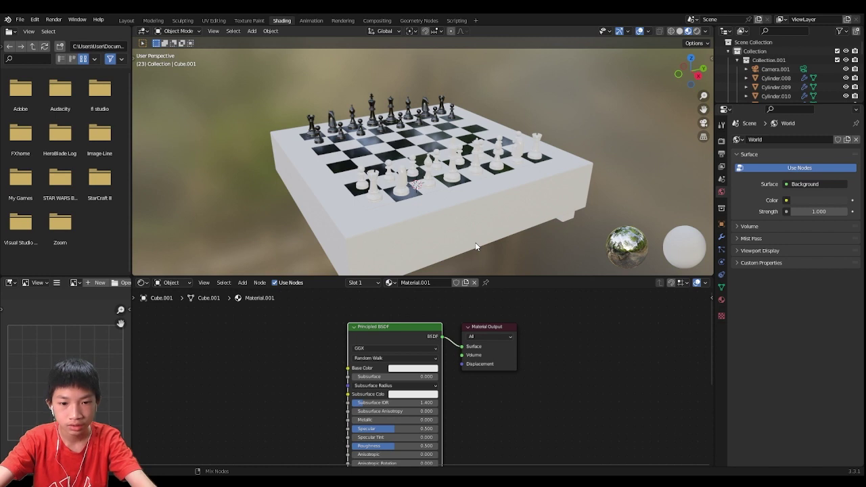
Step: Open Preferences, then load the wood_table_001 PBR texture nodes into the base material
click(34, 19)
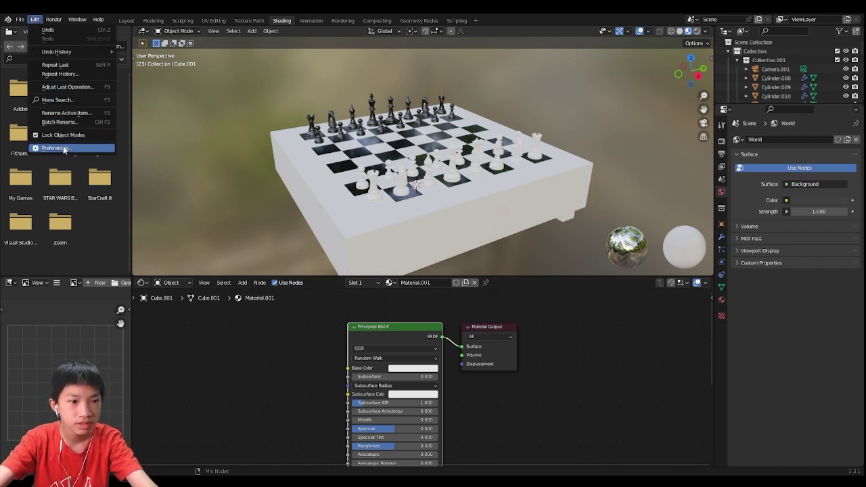
click(64, 149)
click(65, 148)
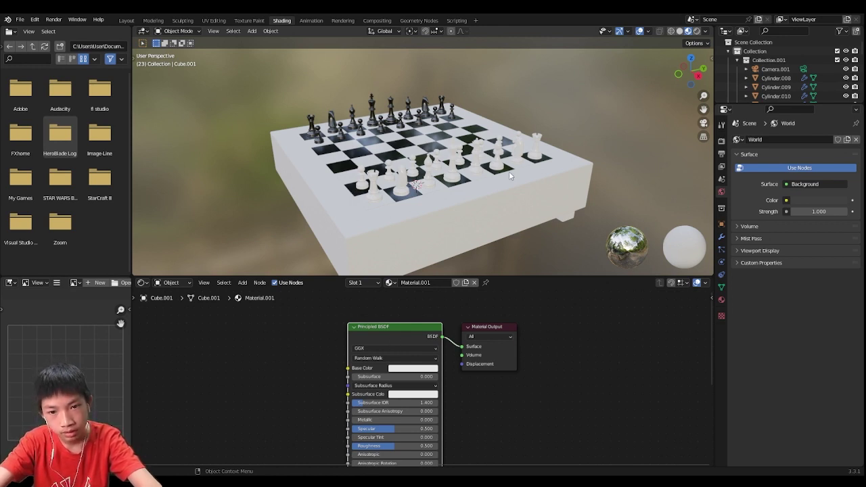
key(ctrl+shift+z)
mouse_move(514, 230)
middle_down()
mouse_move(474, 242)
mouse_move(505, 242)
middle_up()
scroll(505, 241, up, 4)
middle_drag(662, 178, 531, 176)
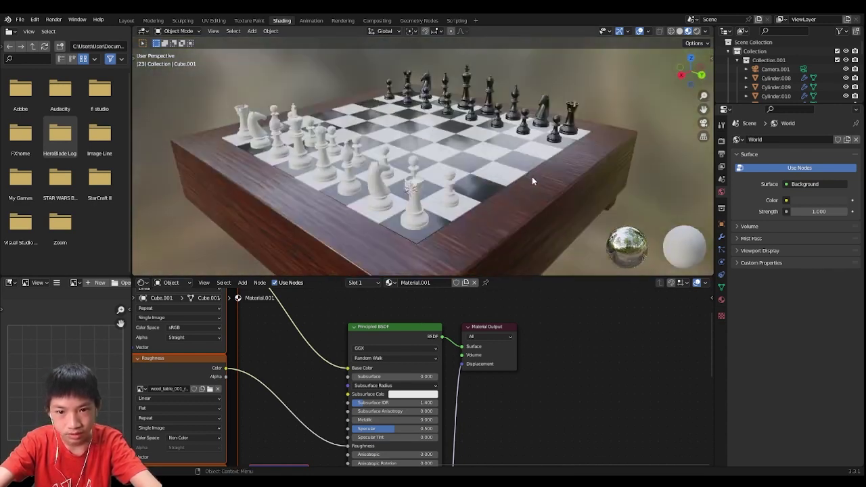
scroll(454, 356, up, 3)
ctrl+scroll(454, 356, left, 8)
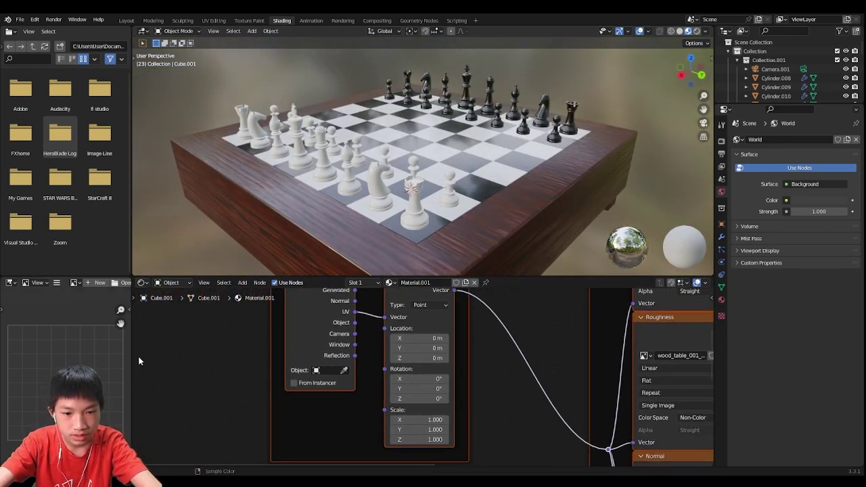
Step: Set the Mapping node's scale to 2 on X, Y and Z, then return to Layout
click(412, 430)
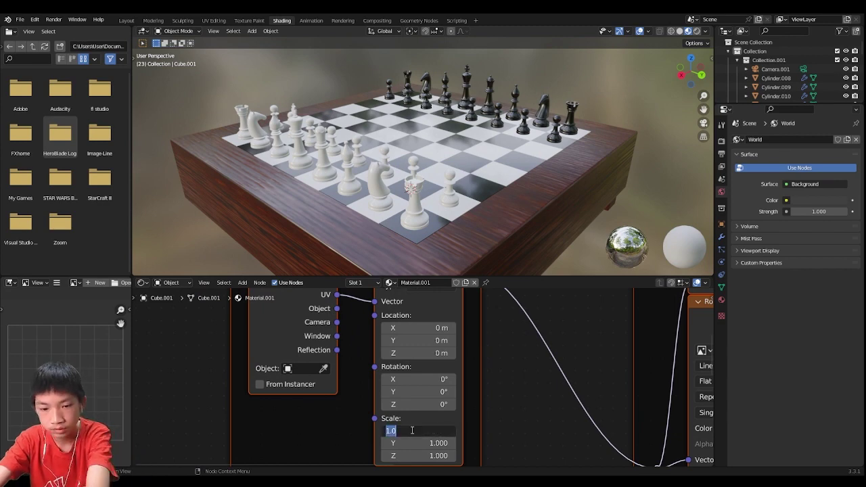
text(2)
key(Tab)
text(2)
key(Return)
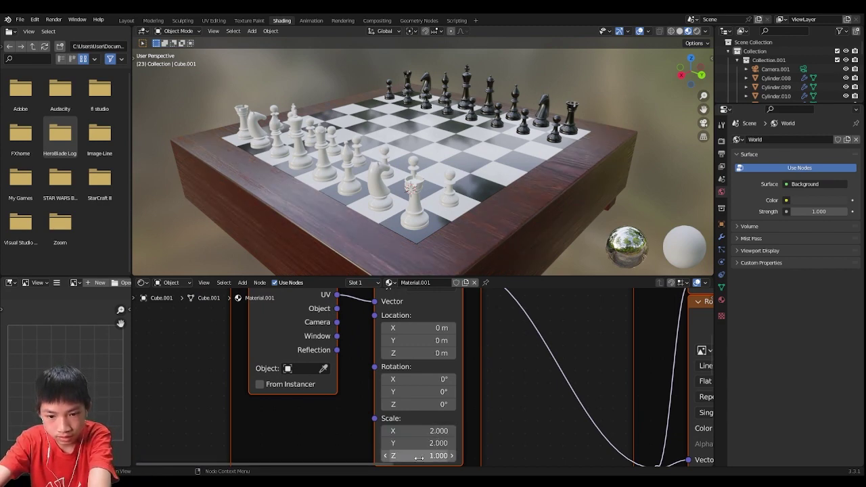
click(419, 458)
text(2)
key(Return)
middle_drag(359, 257, 467, 248)
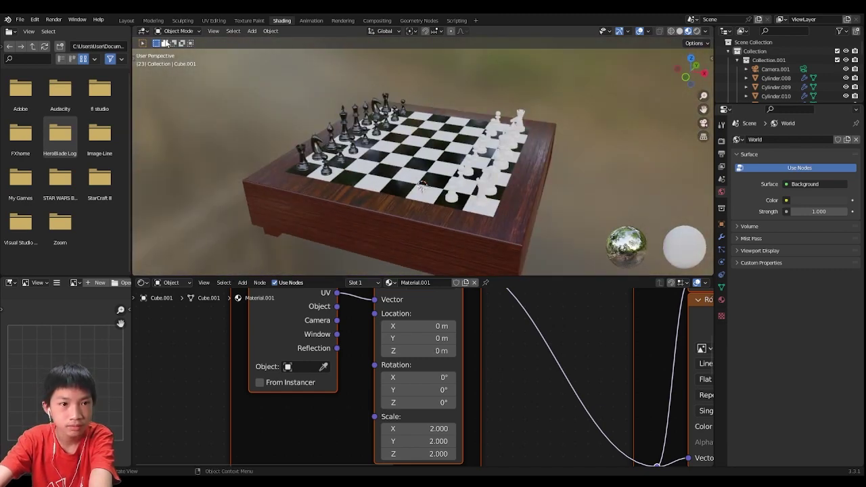
click(126, 21)
scroll(387, 140, down, 3)
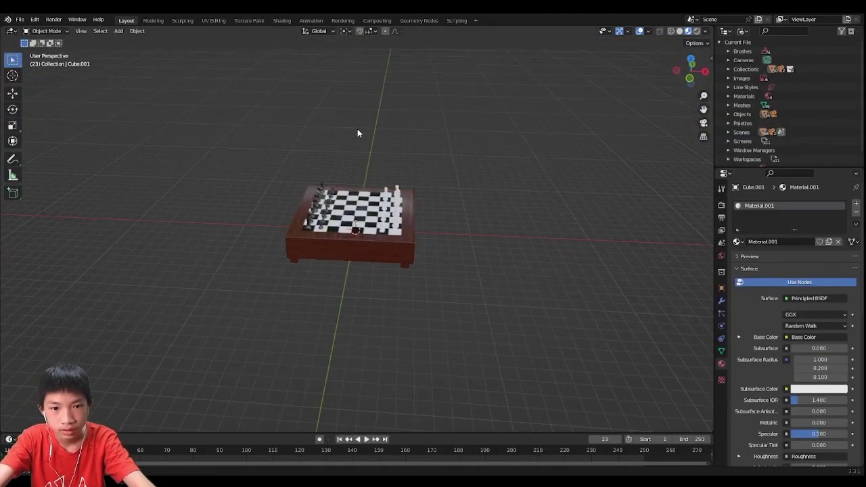
scroll(357, 132, up, 6)
middle_drag(357, 131, 361, 194)
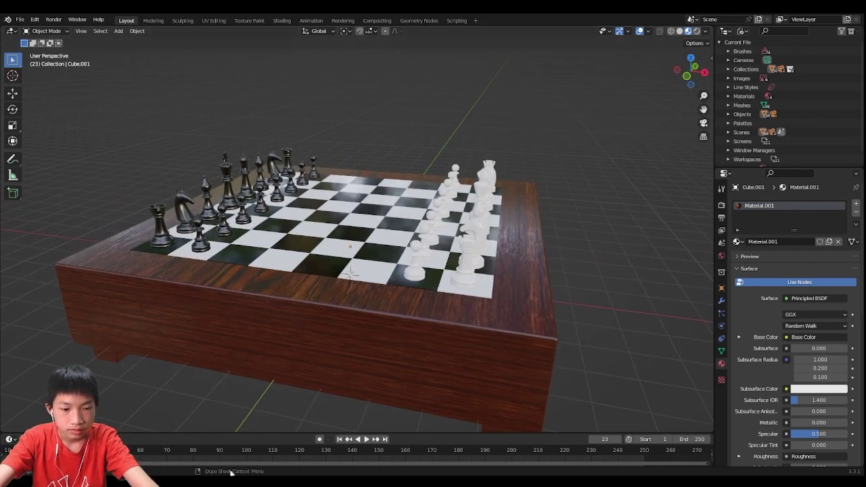